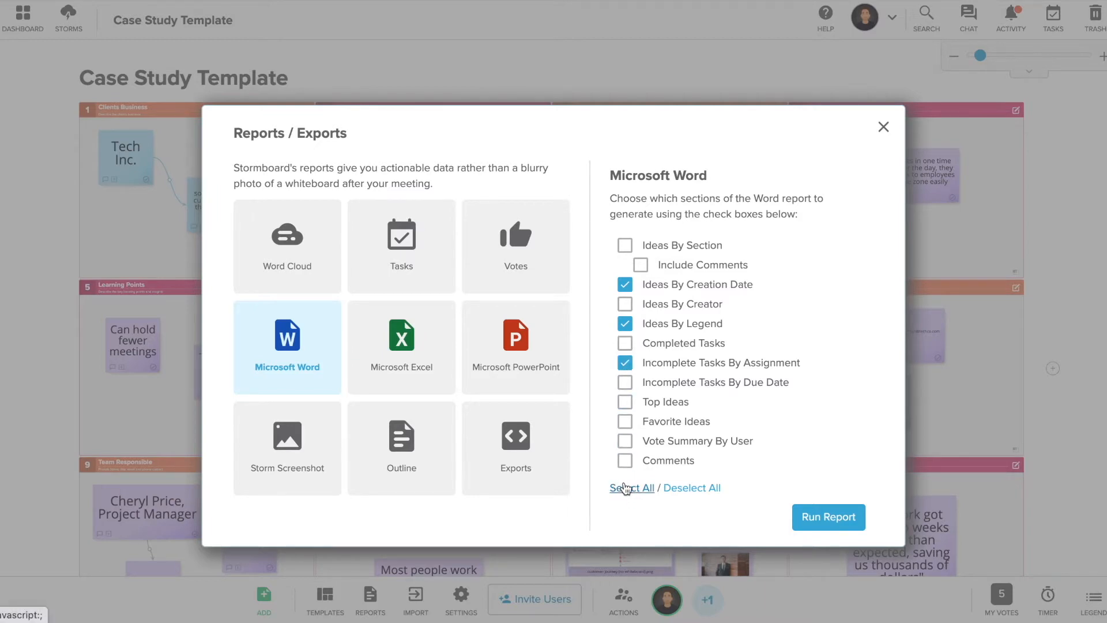
# - Include every available section in the Microsoft Word report and run it
pyautogui.click(628, 490)
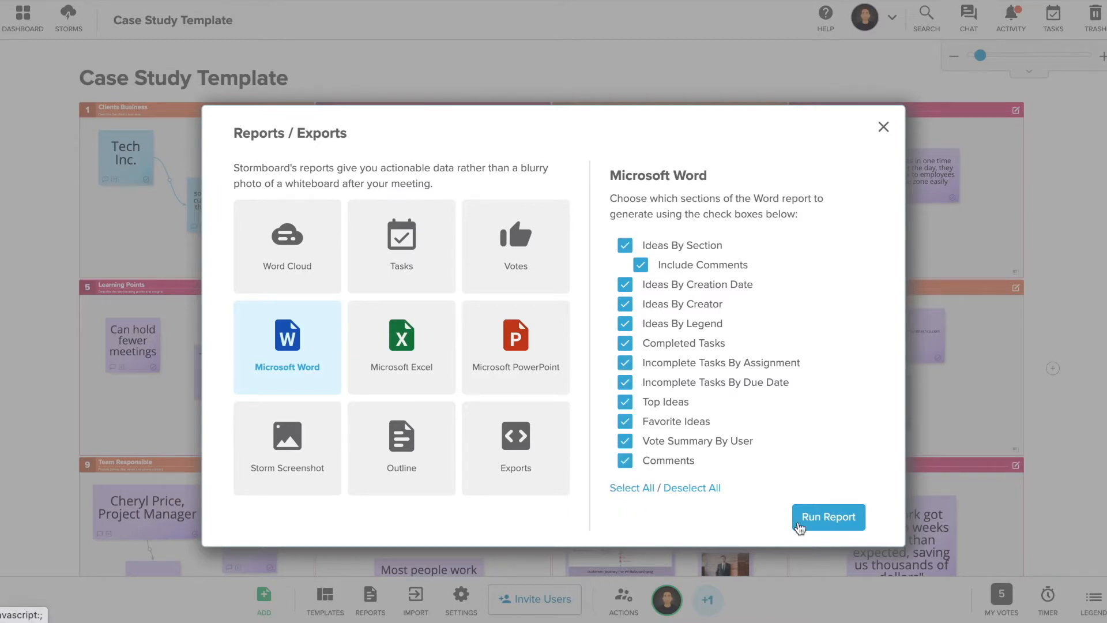
pyautogui.click(846, 522)
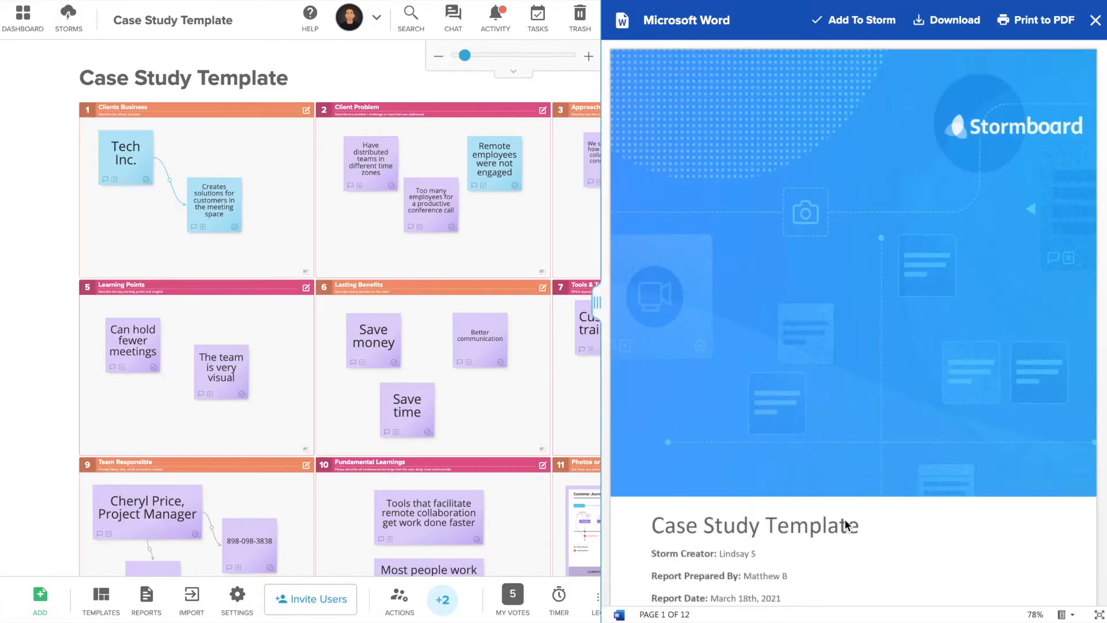
# - Review the generated Word report from its cover page and table of contents through the Ideas By Legend section
pyautogui.scroll(-8, 846, 524)
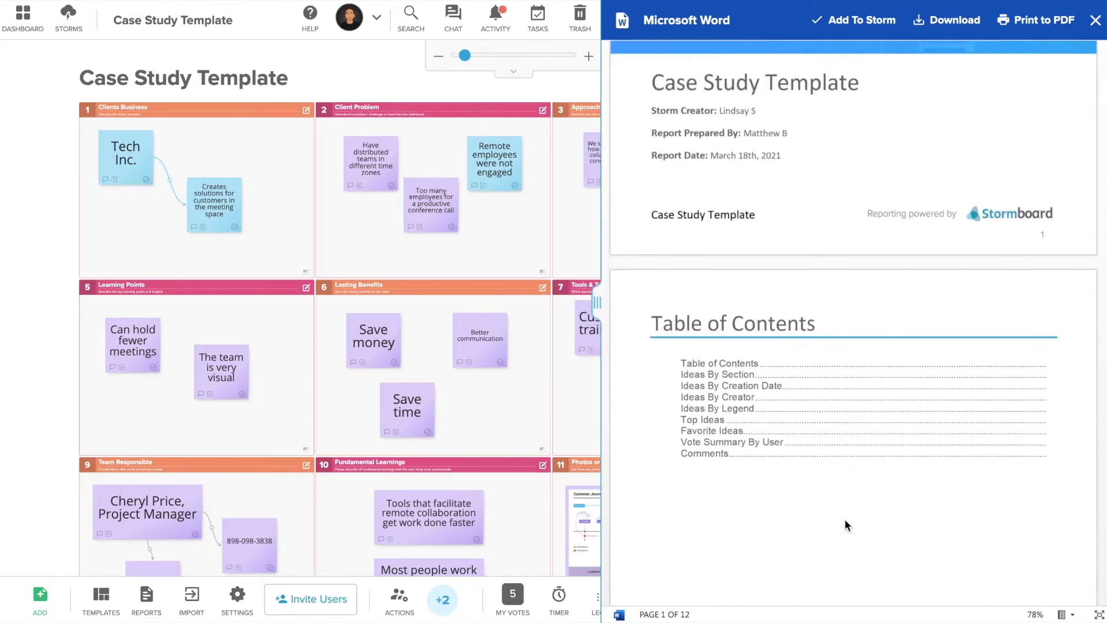
pyautogui.scroll(-10, 845, 521)
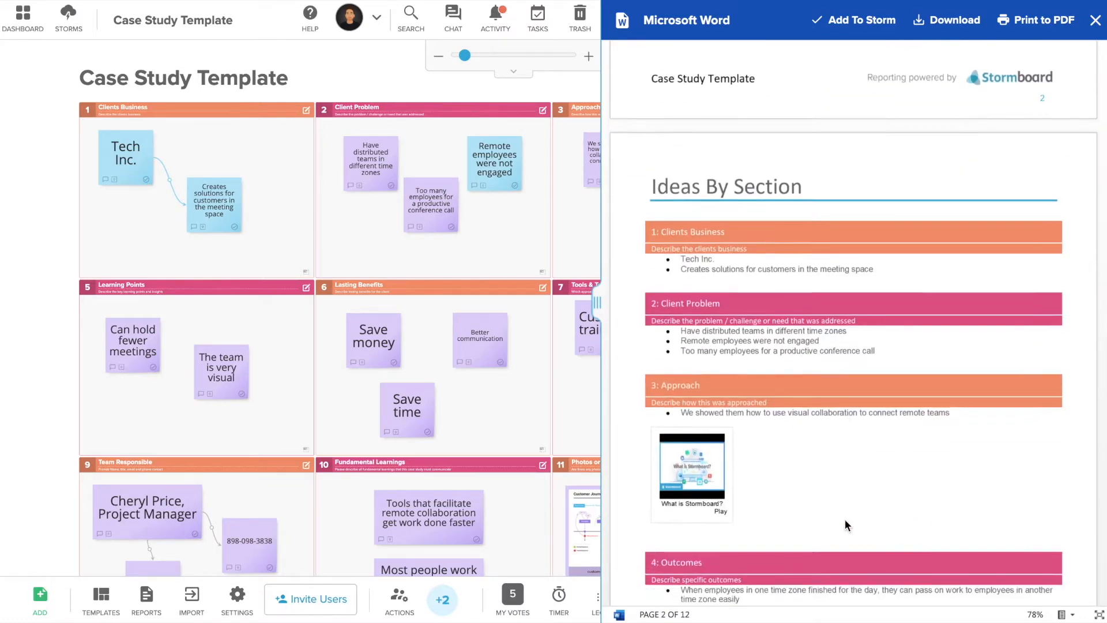
pyautogui.scroll(-12, 847, 524)
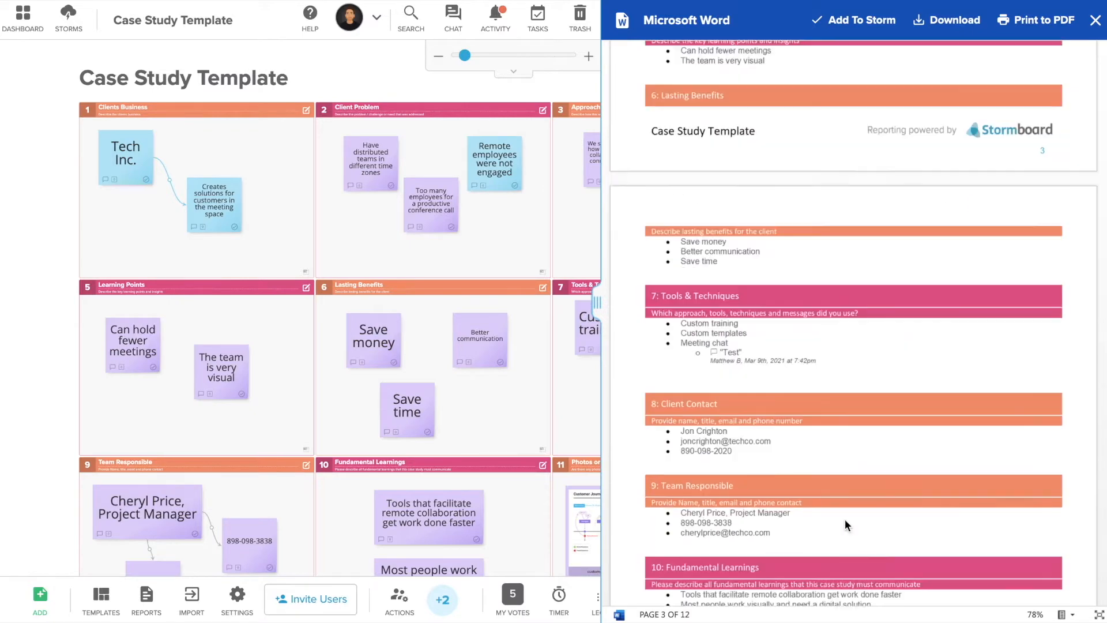
pyautogui.scroll(-7, 847, 525)
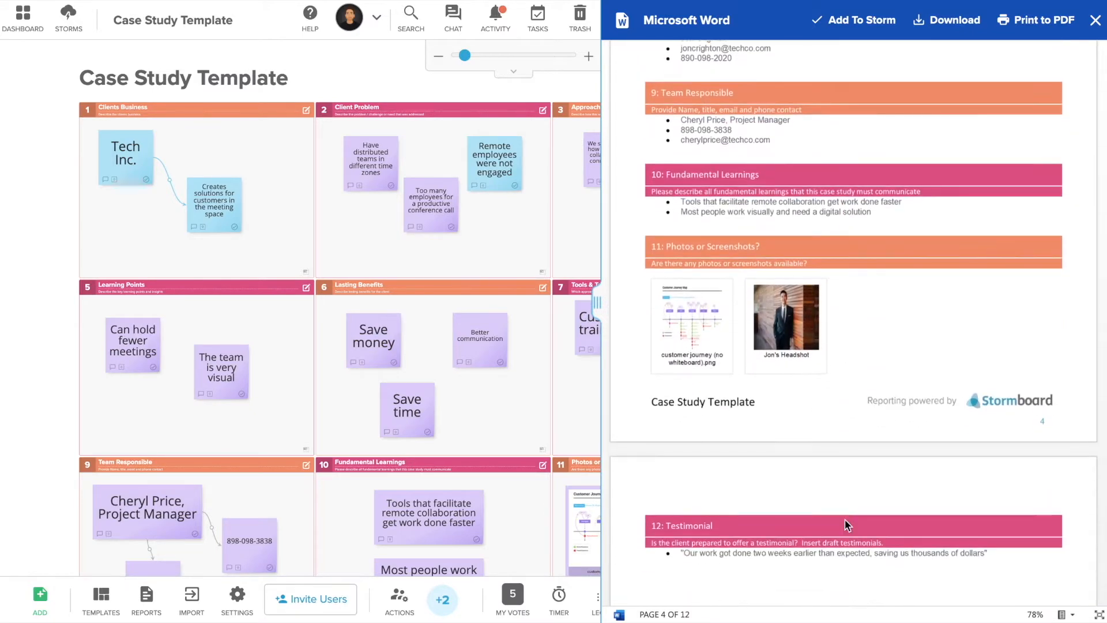
pyautogui.scroll(-8, 846, 519)
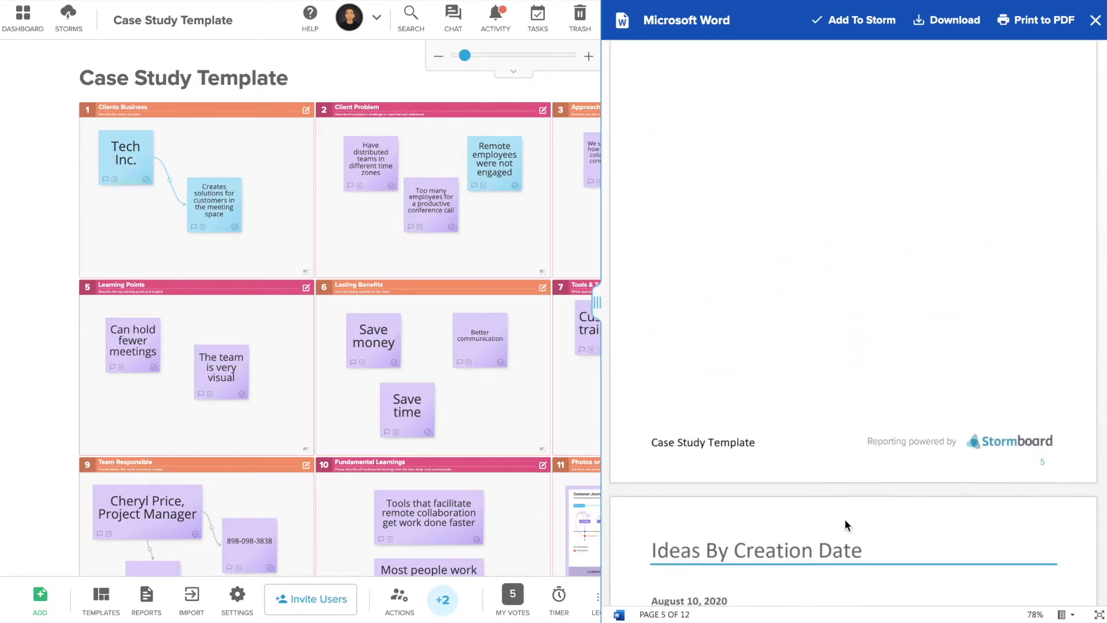
pyautogui.scroll(-8, 845, 519)
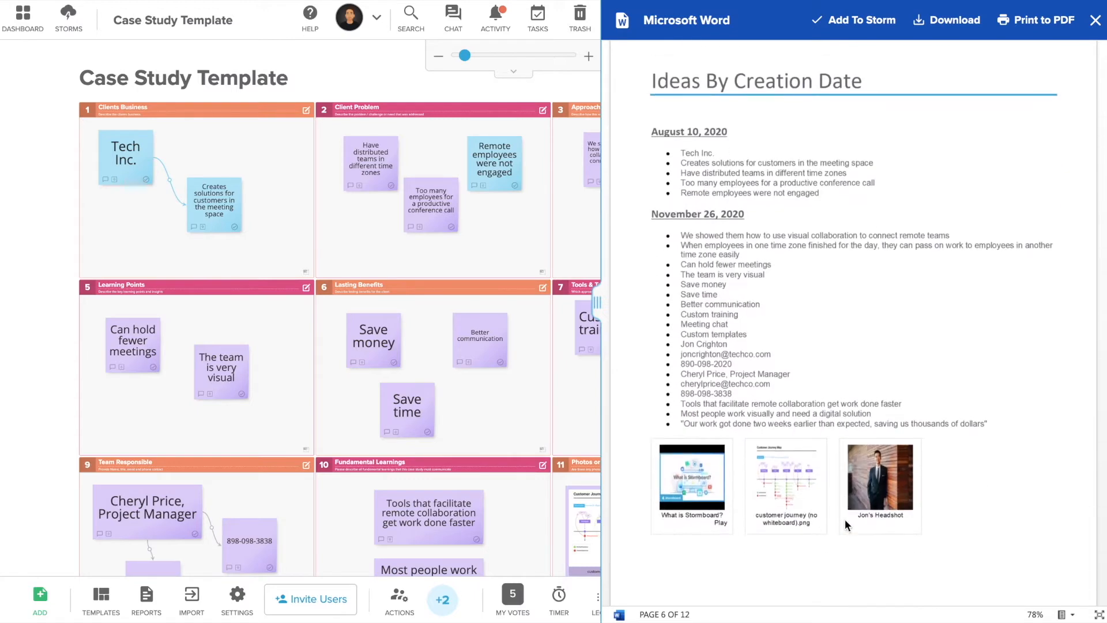
pyautogui.scroll(-6, 846, 519)
pyautogui.scroll(-10, 846, 519)
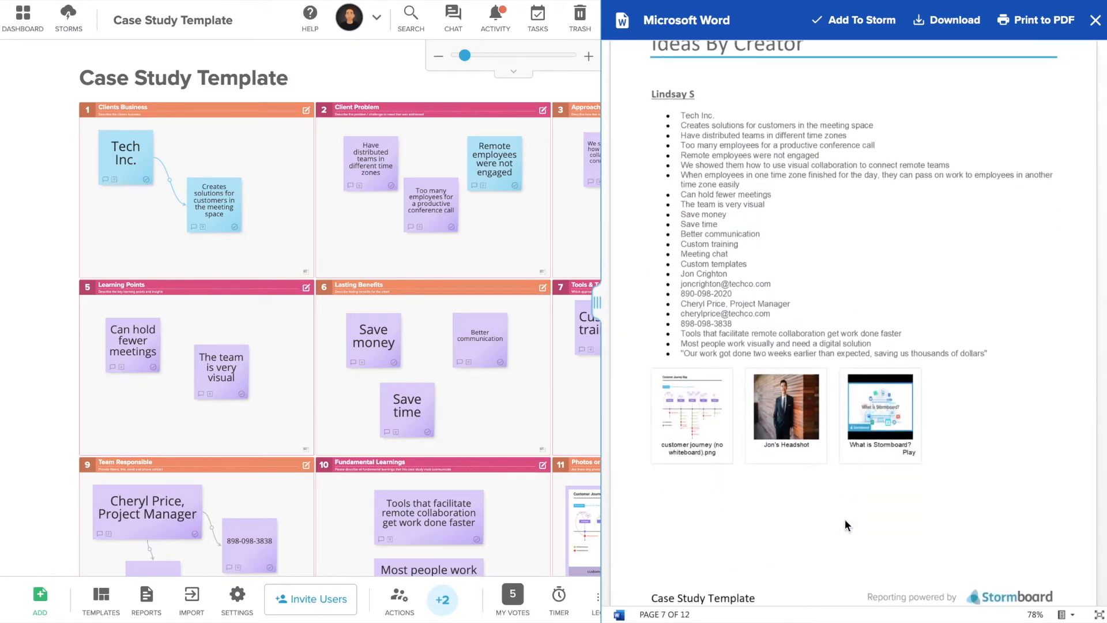
pyautogui.scroll(-6, 846, 523)
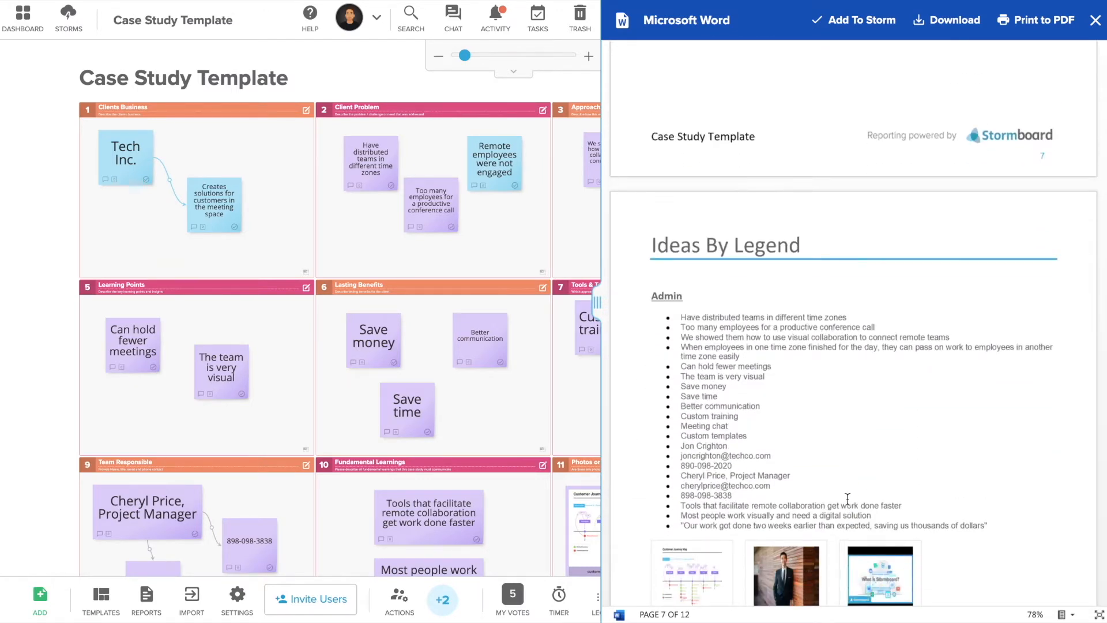
# - Add the Word report to the storm and place its file sticky in the Approach section, below the existing notes
pyautogui.click(860, 23)
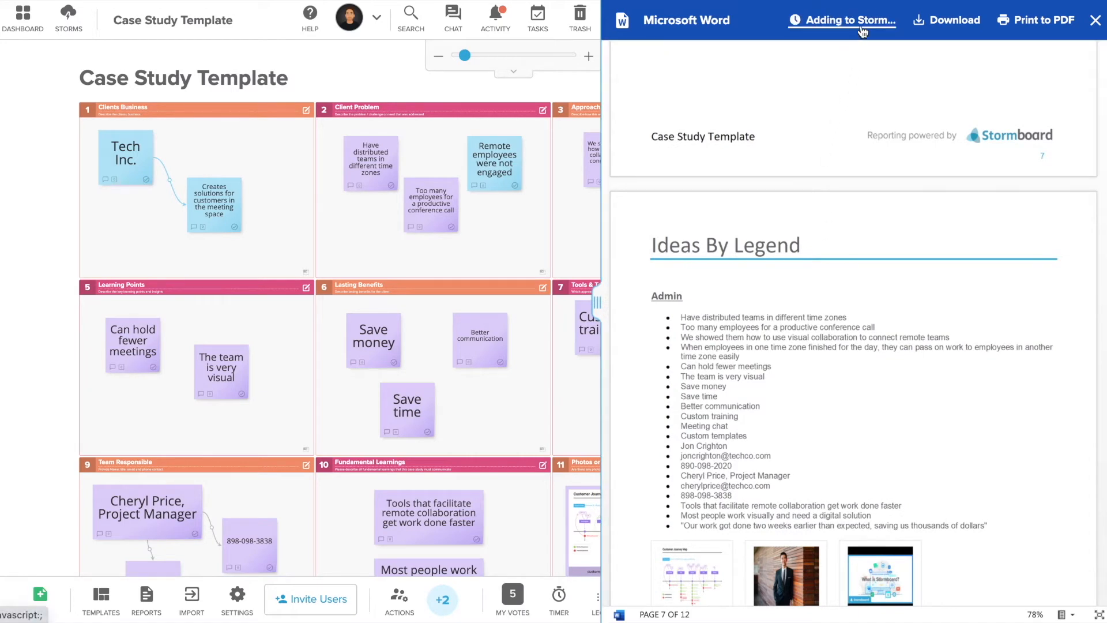
pyautogui.moveTo(296, 318); pyautogui.dragTo(609, 239)
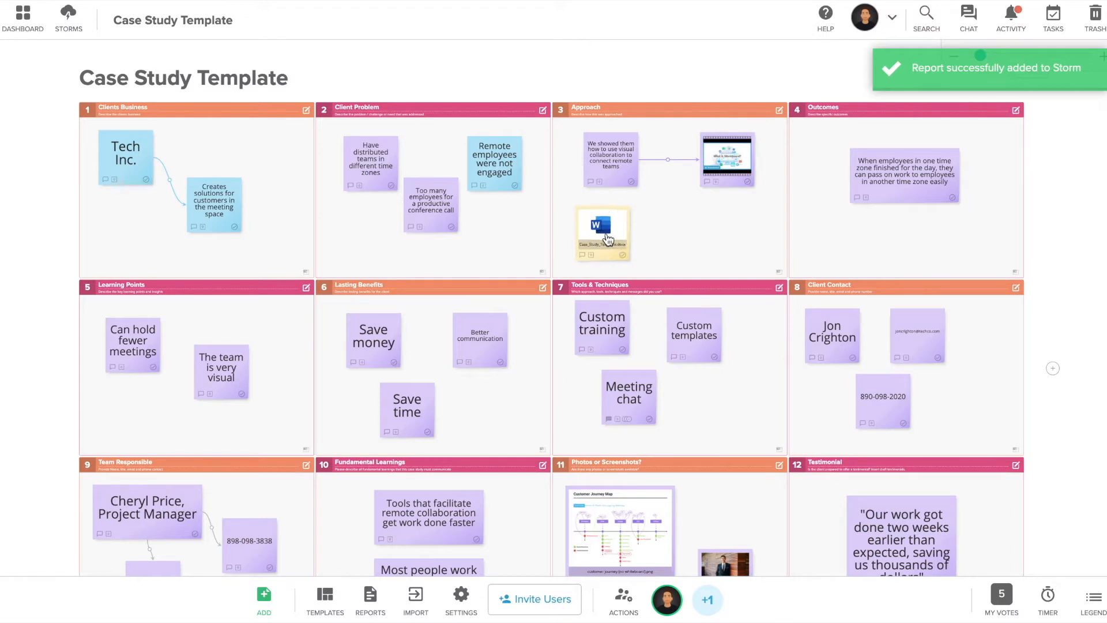
# - Change the color of the Word report sticky in the Approach section to blue
pyautogui.click(609, 239)
pyautogui.click(792, 388)
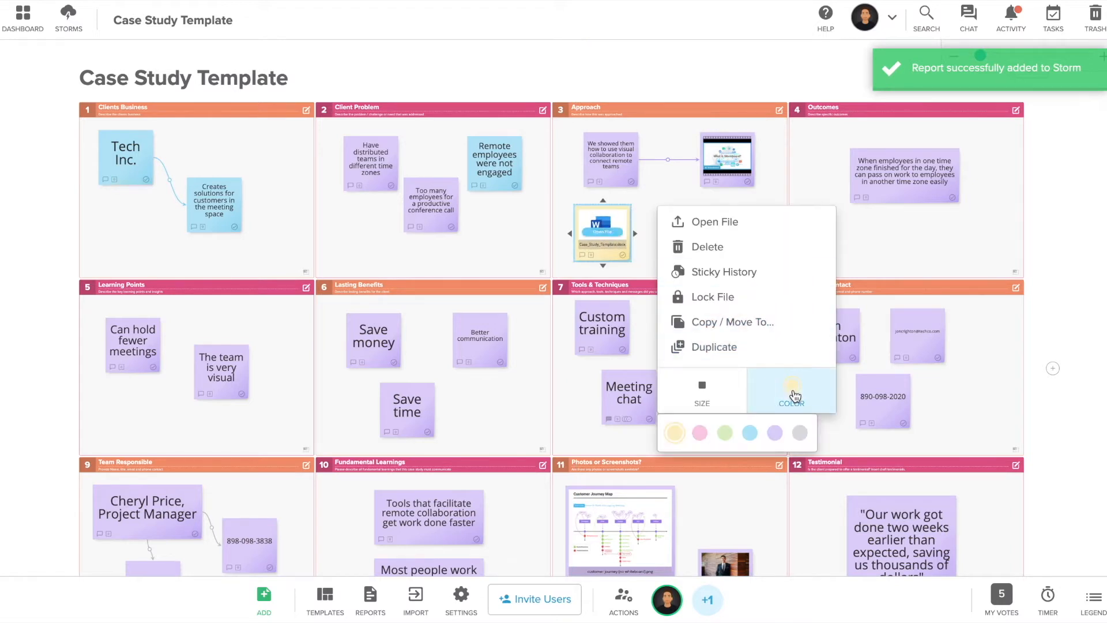
pyautogui.click(756, 432)
pyautogui.click(521, 249)
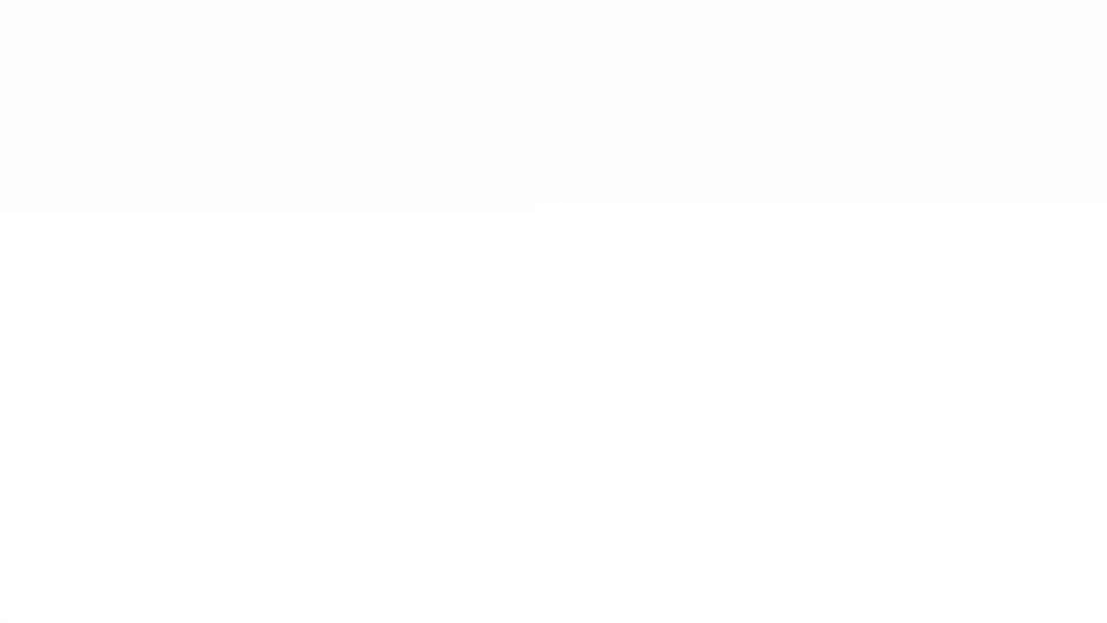
# - Run a Microsoft Excel report of the storm with all sections included, from Statistics through Votes
pyautogui.click(370, 607)
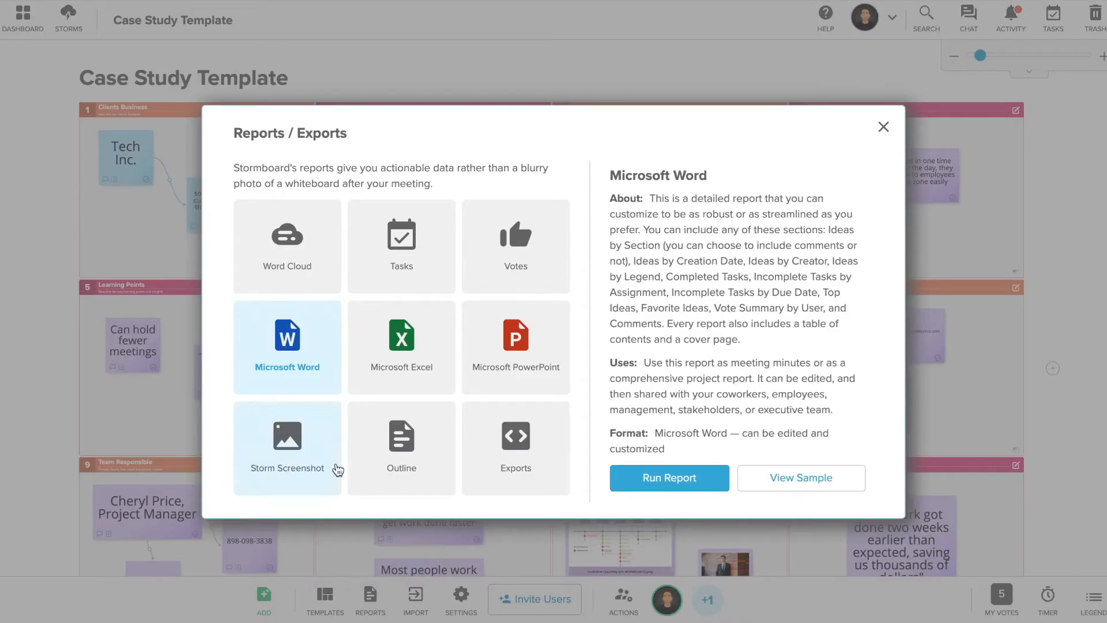
pyautogui.click(399, 339)
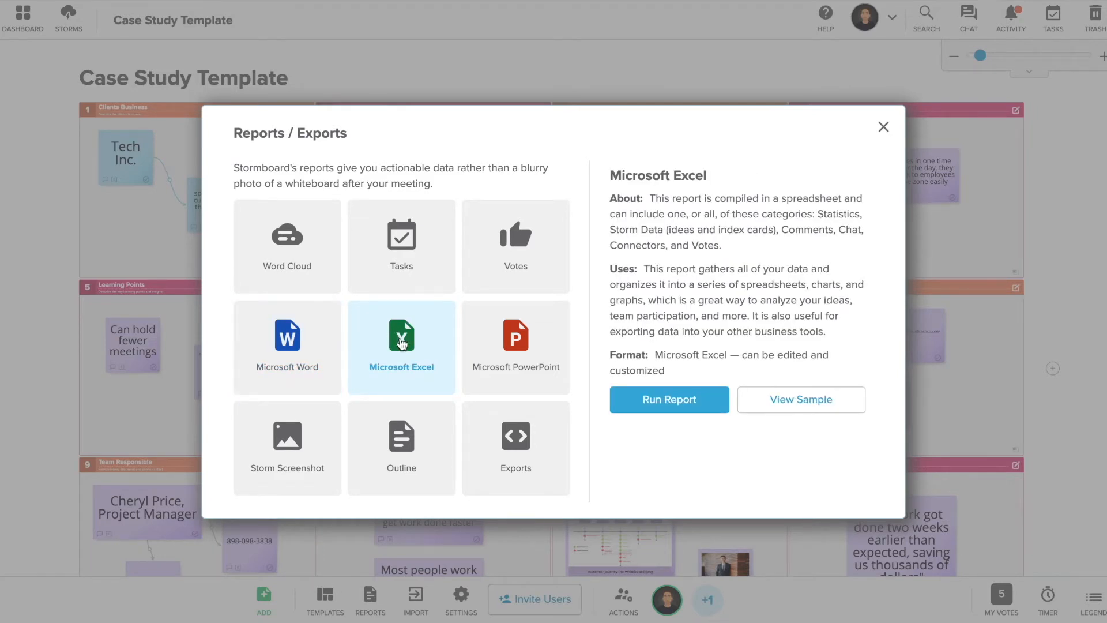
pyautogui.click(669, 398)
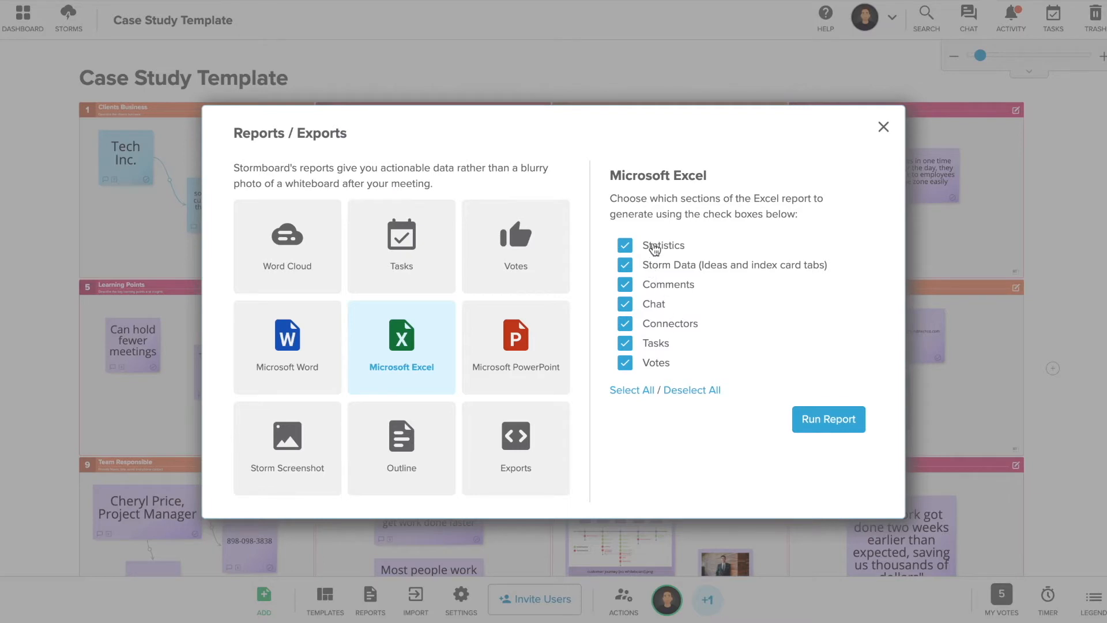
pyautogui.click(692, 391)
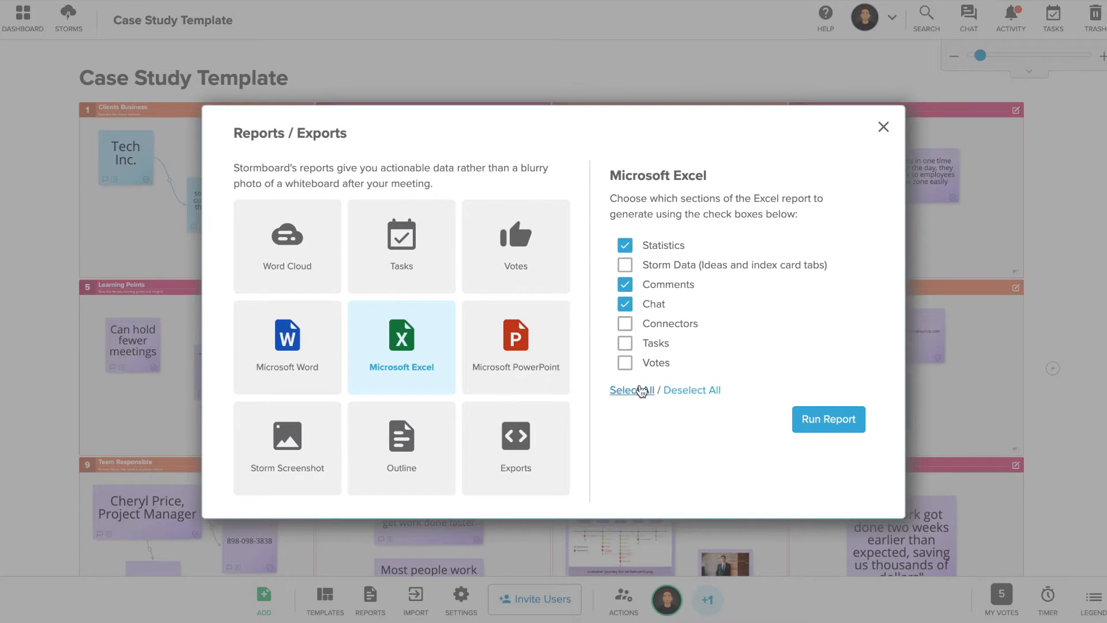
pyautogui.click(642, 392)
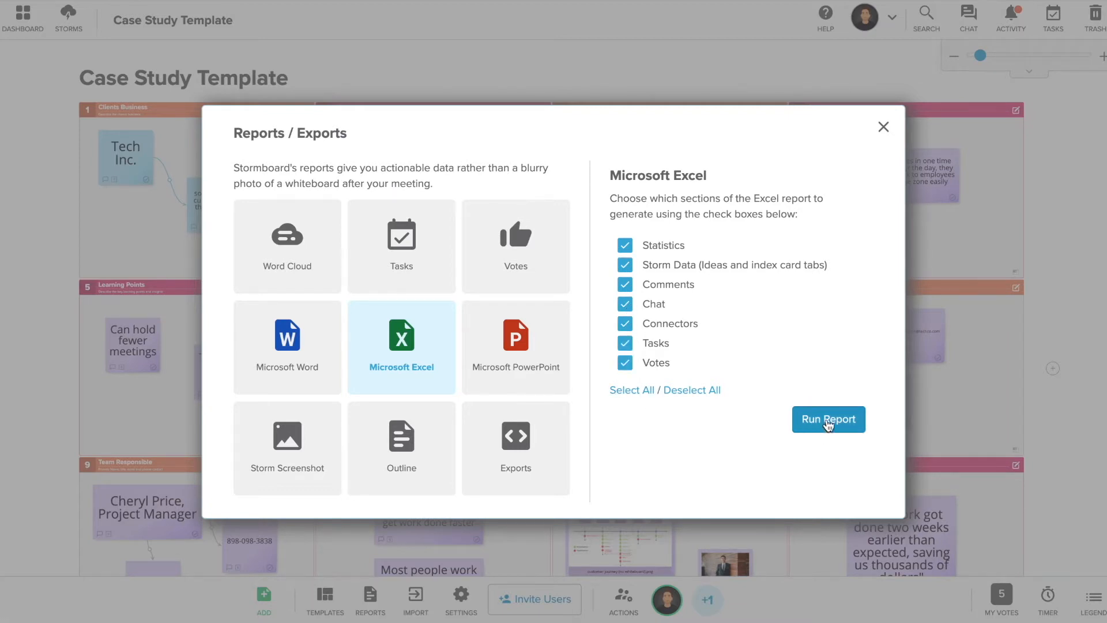
pyautogui.click(829, 419)
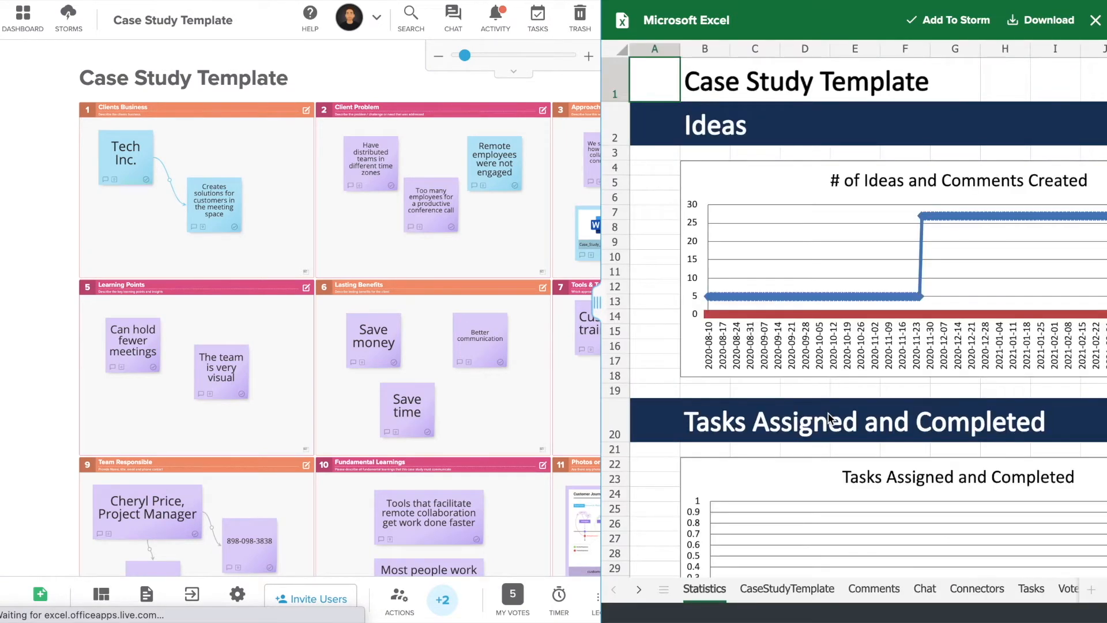
# - Examine the Statistics sheet's charts on ideas and comments, assigned and completed tasks, and user sessions
pyautogui.hscroll(2, 892, 231)
pyautogui.hscroll(-1, 893, 231)
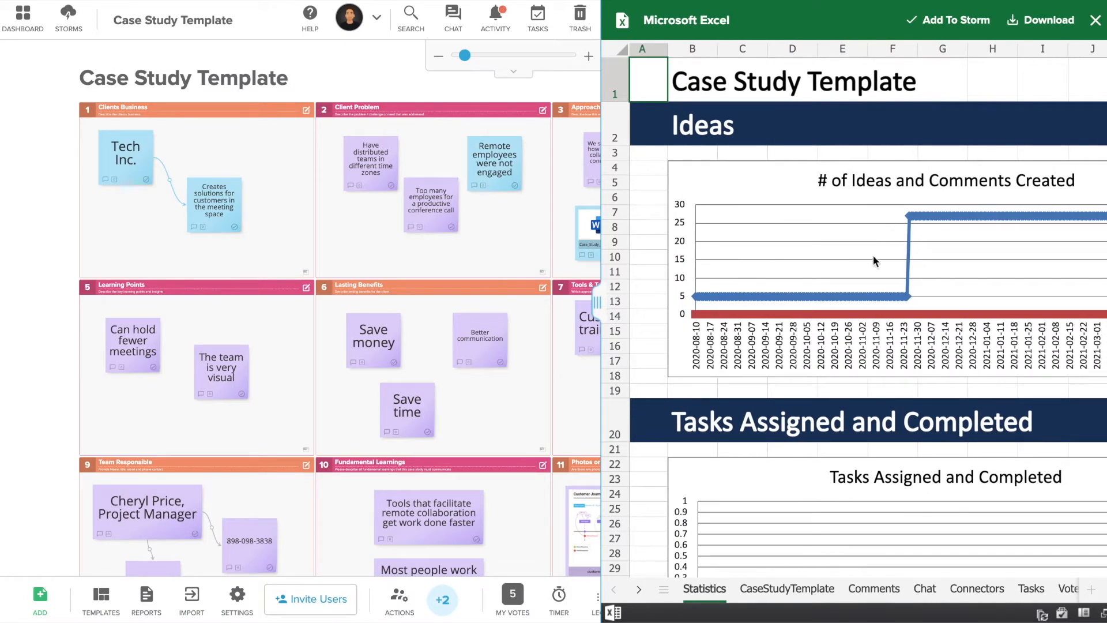
pyautogui.scroll(-2, 852, 369)
pyautogui.scroll(-8, 852, 369)
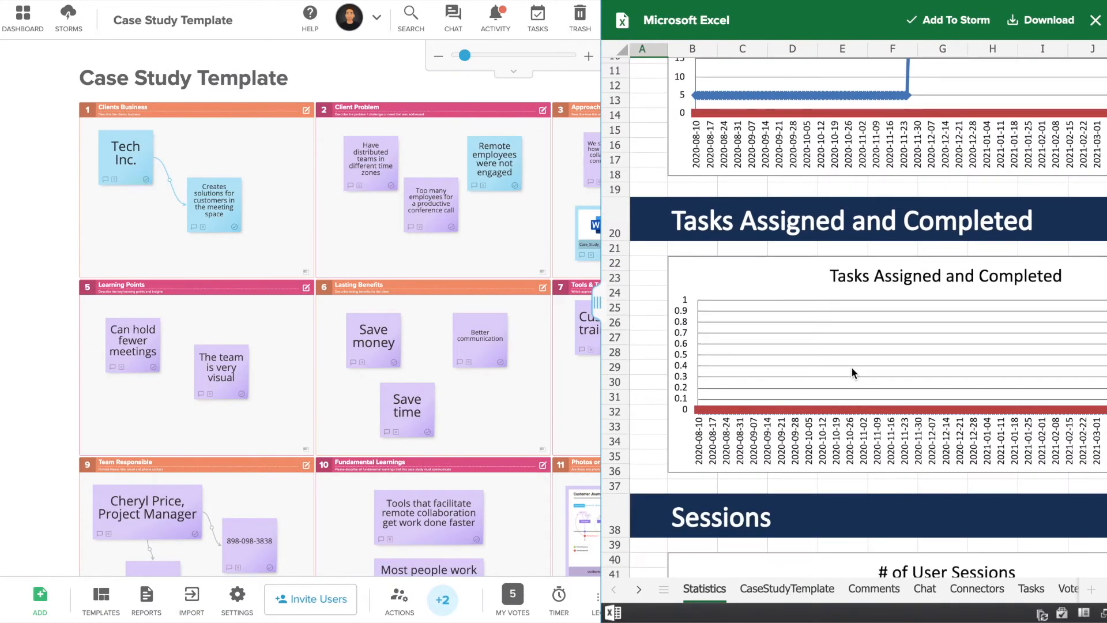
pyautogui.hscroll(15, 851, 366)
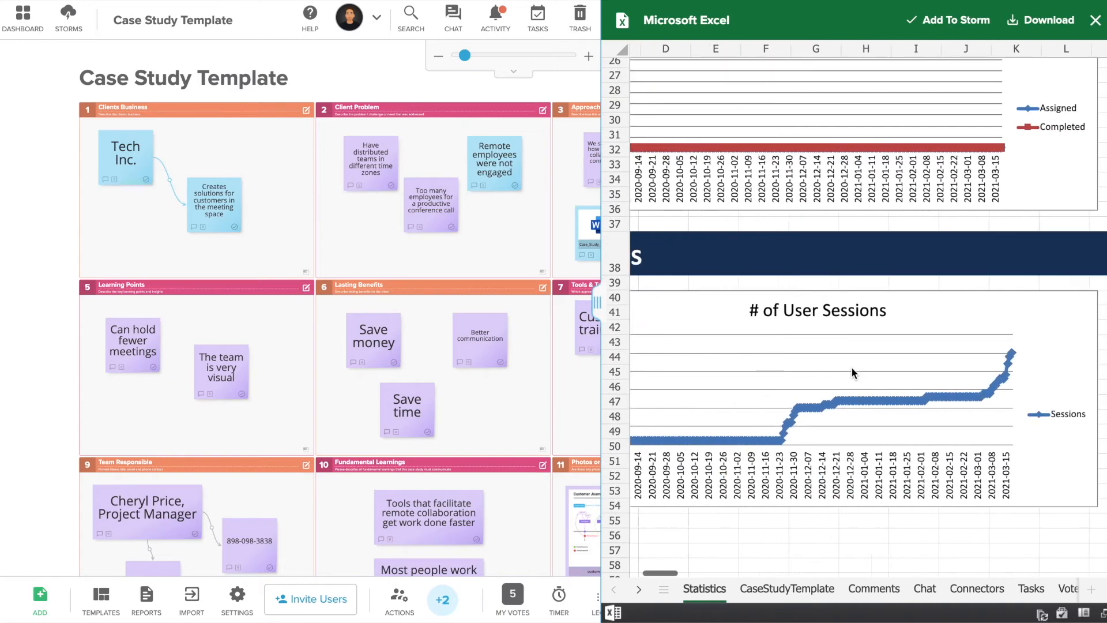
pyautogui.scroll(1, 852, 370)
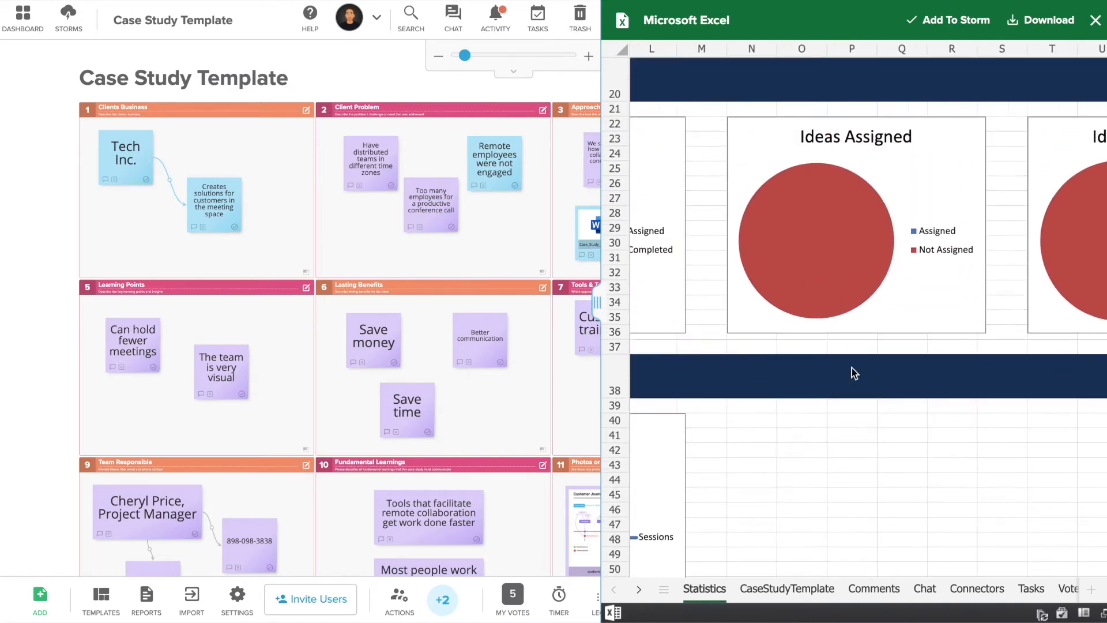
pyautogui.hscroll(10, 853, 371)
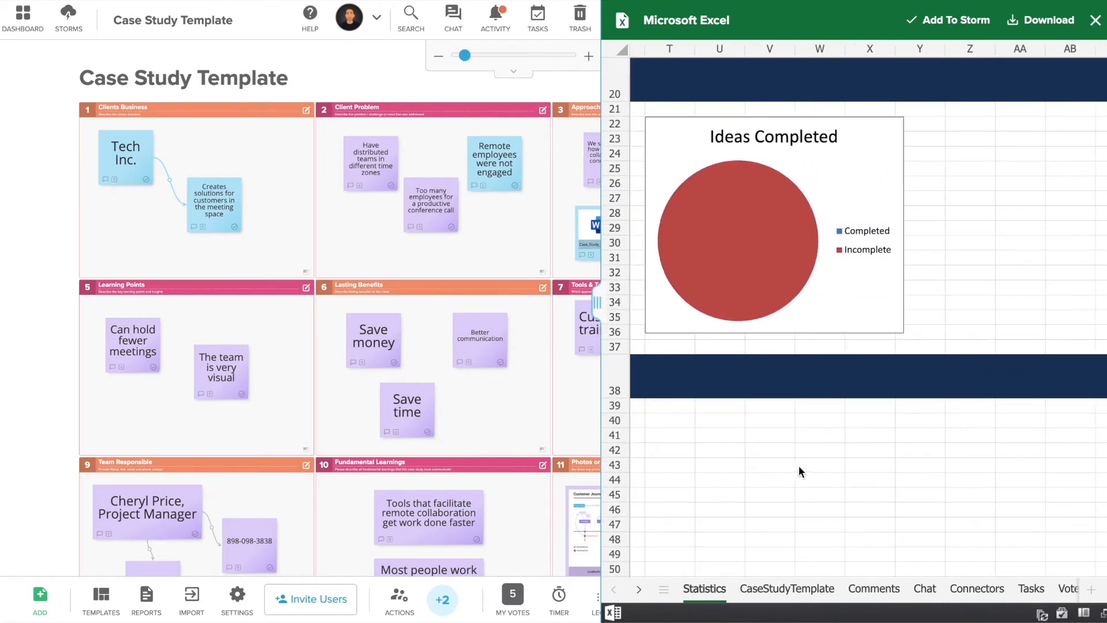
# - Examine the CaseStudyTemplate sheet's columns from the idea identifiers across to the creation dates
pyautogui.click(767, 587)
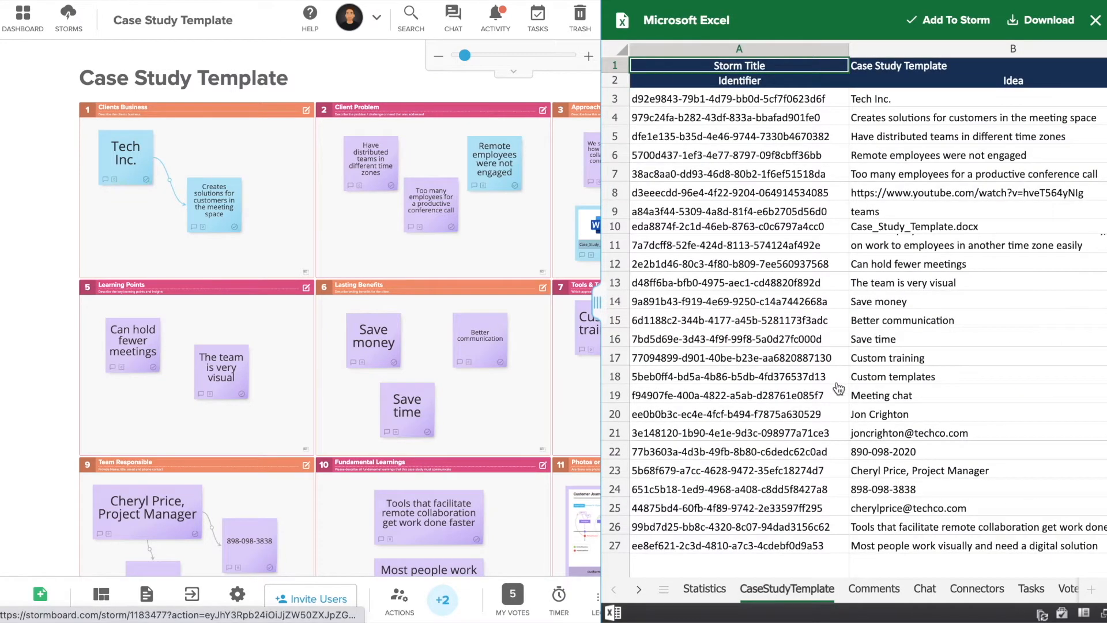
pyautogui.hscroll(3, 868, 250)
pyautogui.hscroll(5, 867, 250)
pyautogui.hscroll(3, 867, 250)
pyautogui.hscroll(6, 869, 252)
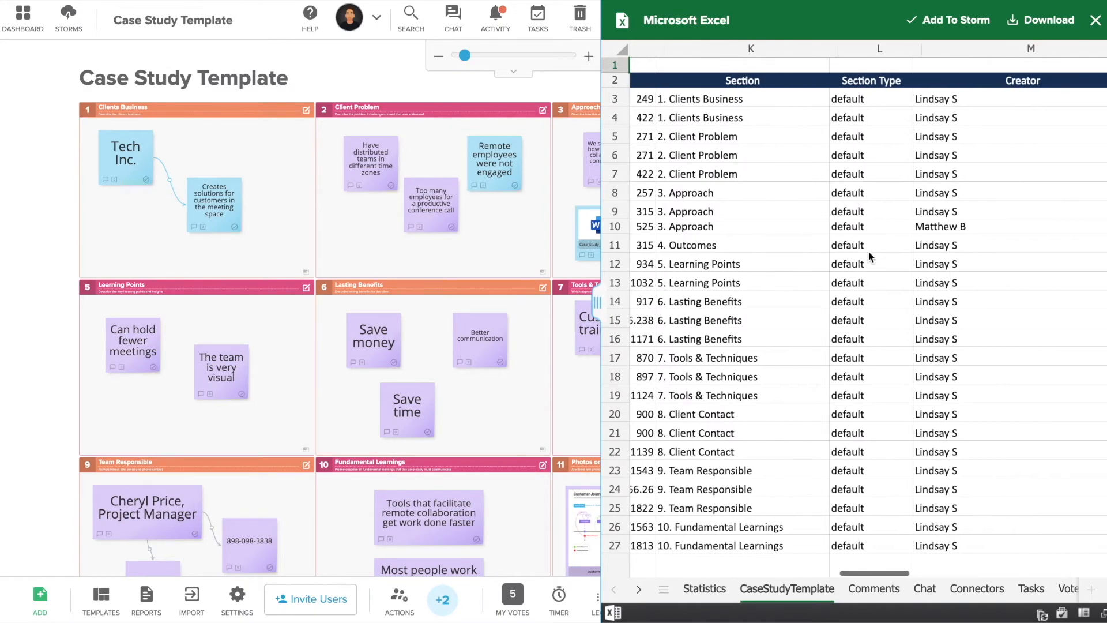
pyautogui.hscroll(1, 870, 258)
pyautogui.hscroll(4, 871, 258)
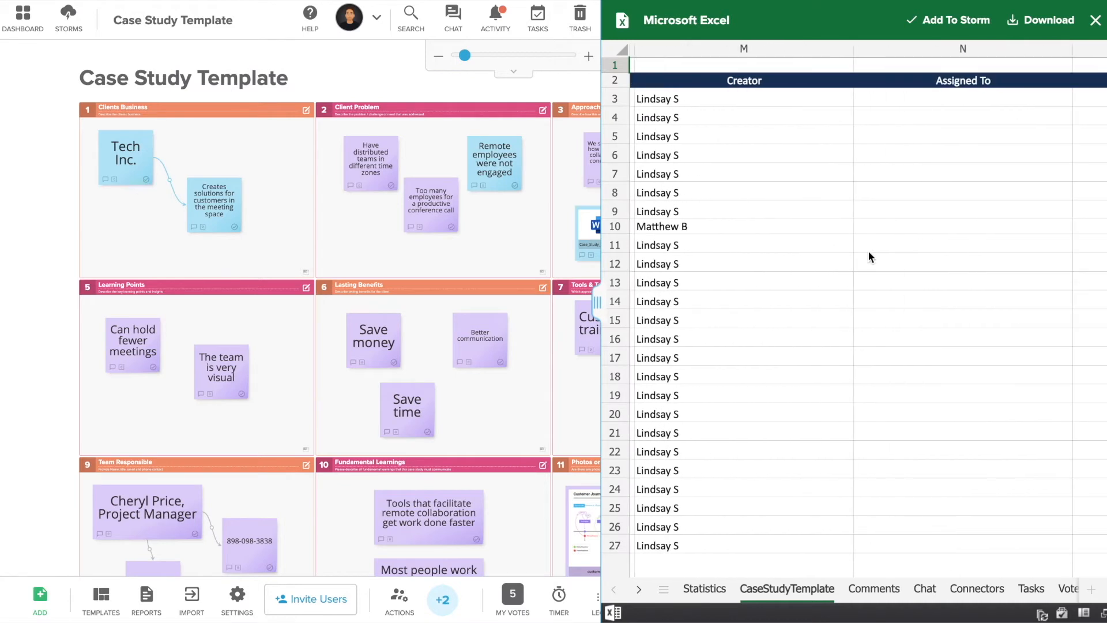
pyautogui.hscroll(5, 870, 256)
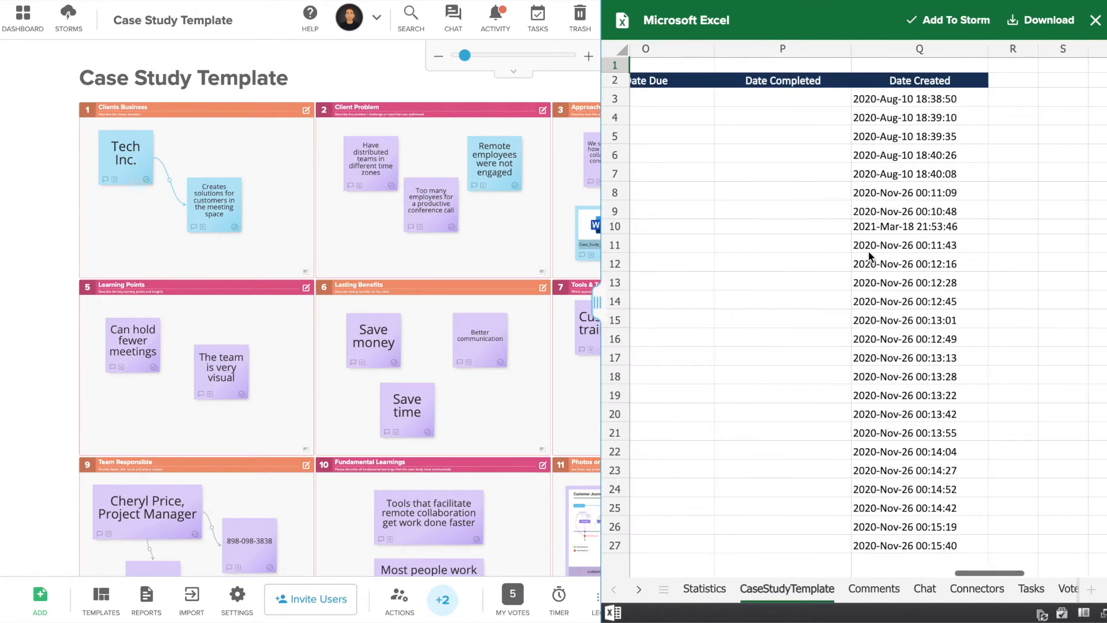
# - Look through the Excel report's Comments, Chat, Connectors, Tasks and Votes sheets
pyautogui.click(875, 589)
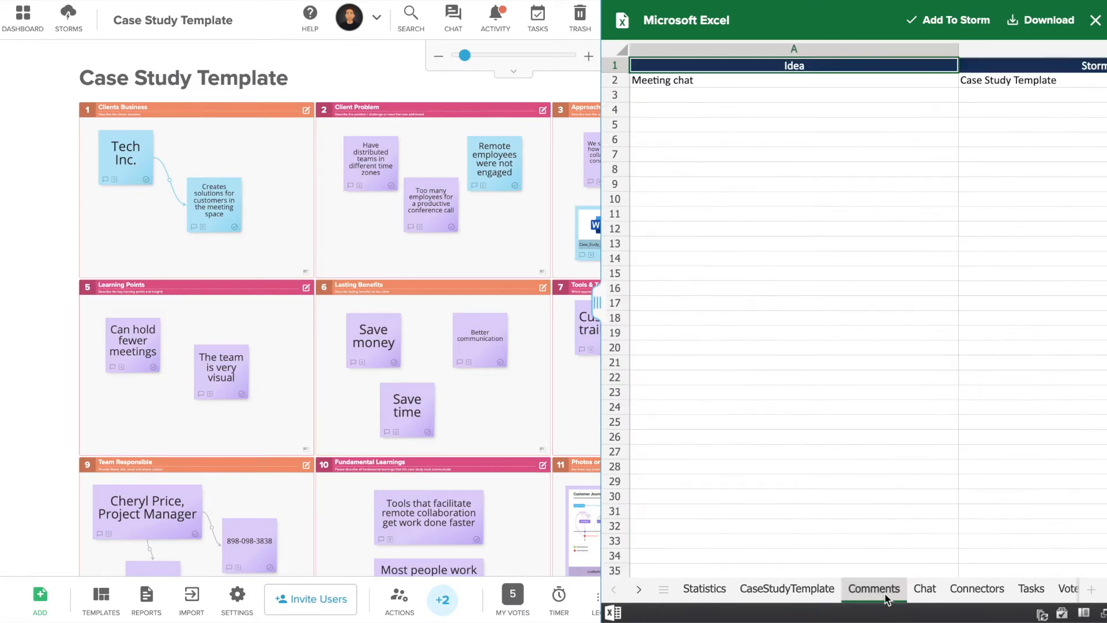
pyautogui.hscroll(3, 1048, 299)
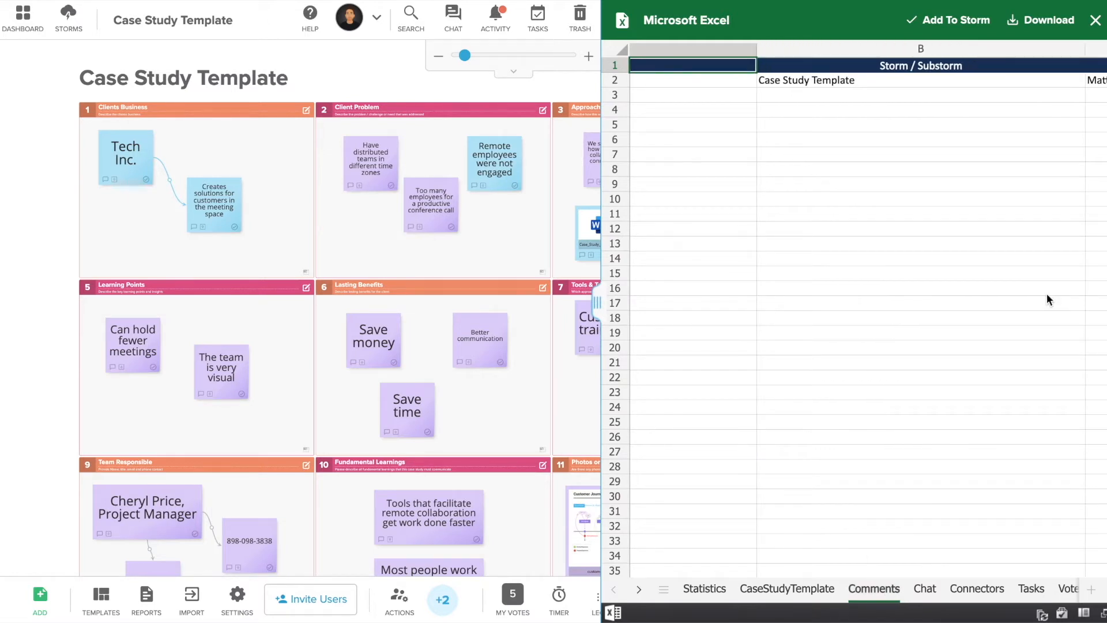
pyautogui.hscroll(2, 1046, 299)
pyautogui.click(937, 587)
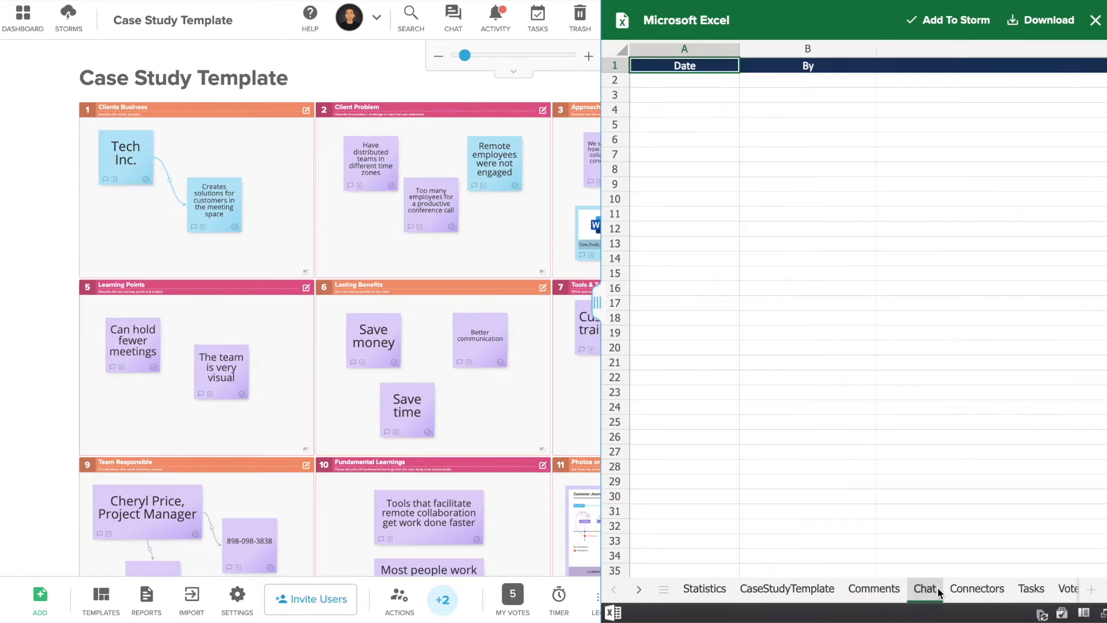
pyautogui.click(987, 590)
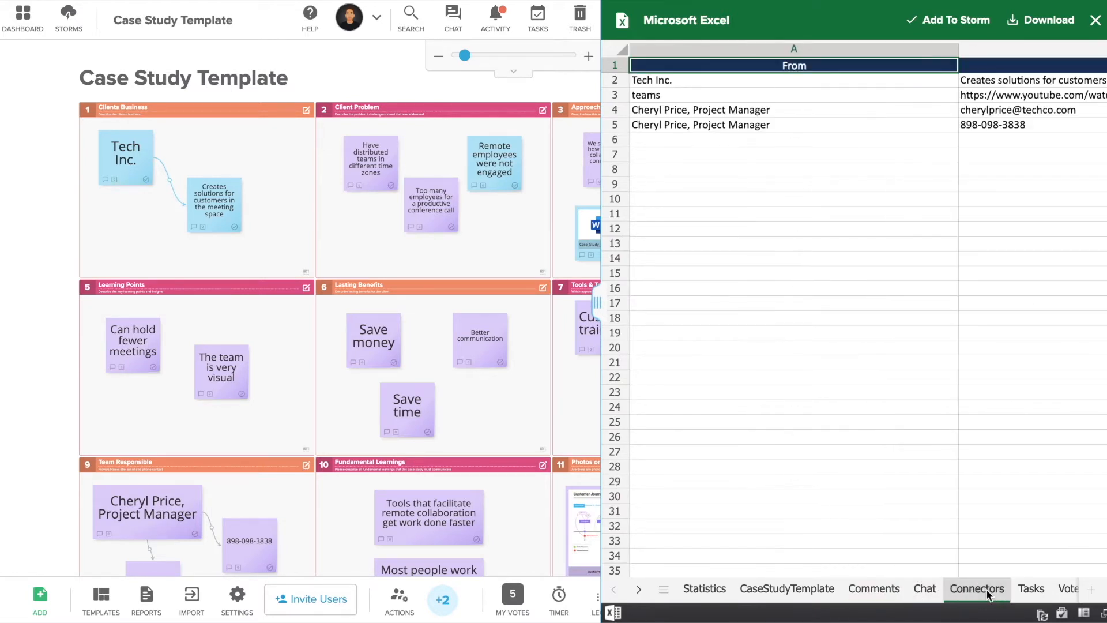
pyautogui.click(1033, 589)
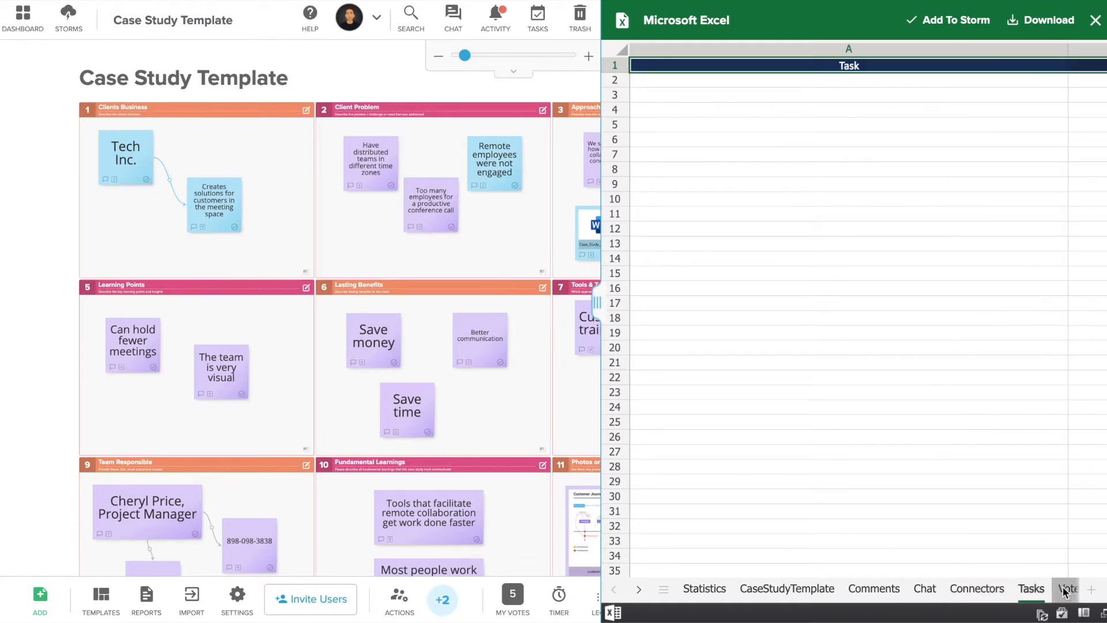
pyautogui.click(1064, 589)
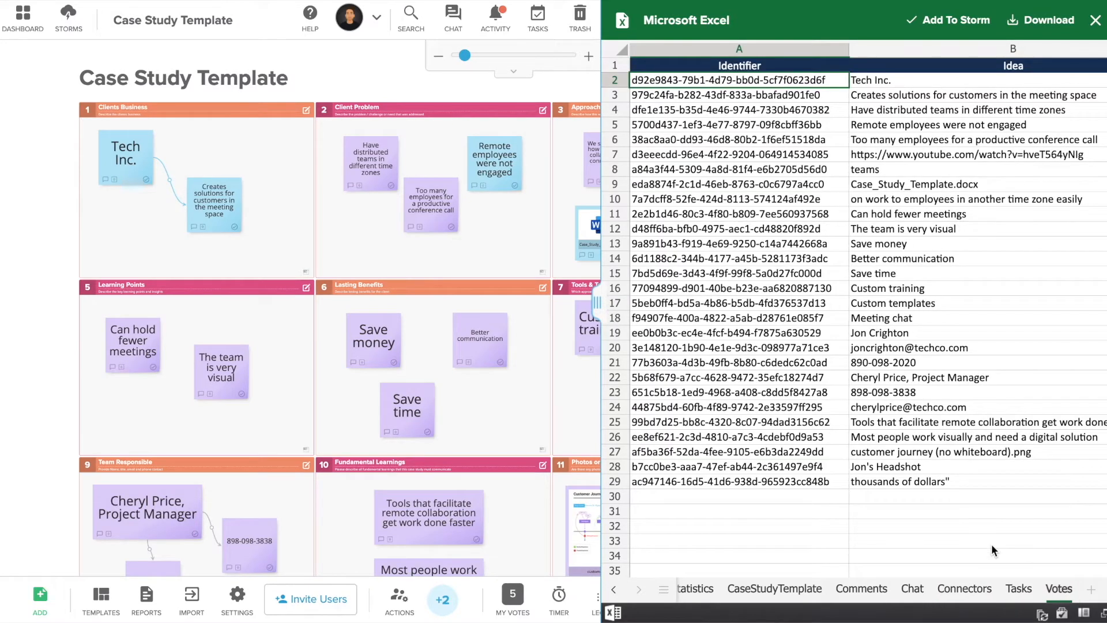
# - Add the Excel report to the storm, place it beside the Word file in the Approach section, and colour its sticky green
pyautogui.click(955, 18)
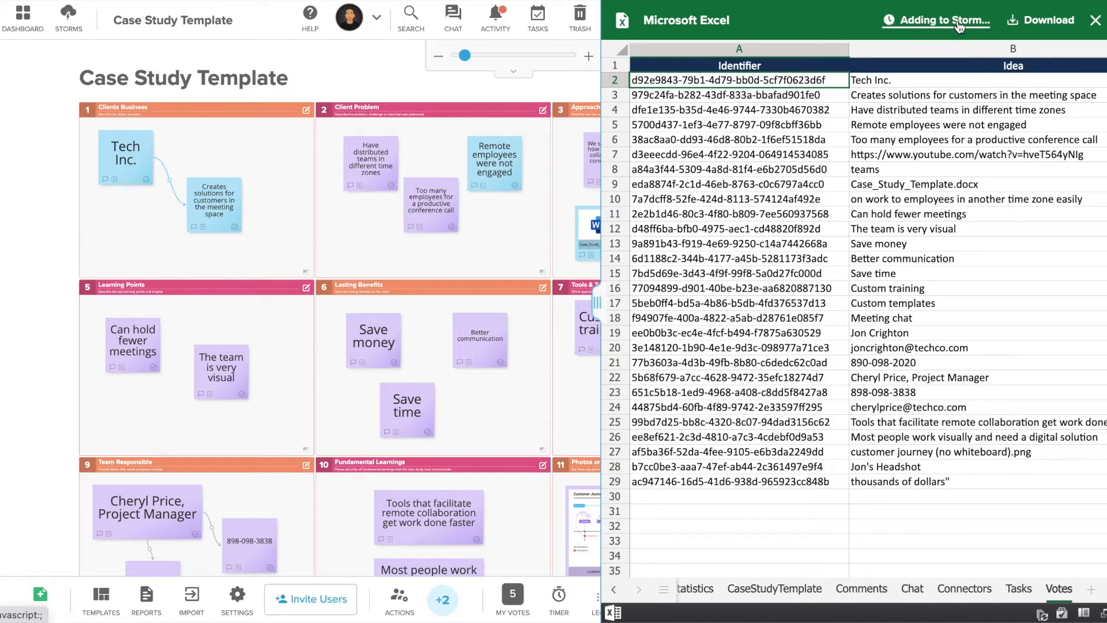
pyautogui.moveTo(339, 317); pyautogui.dragTo(674, 237)
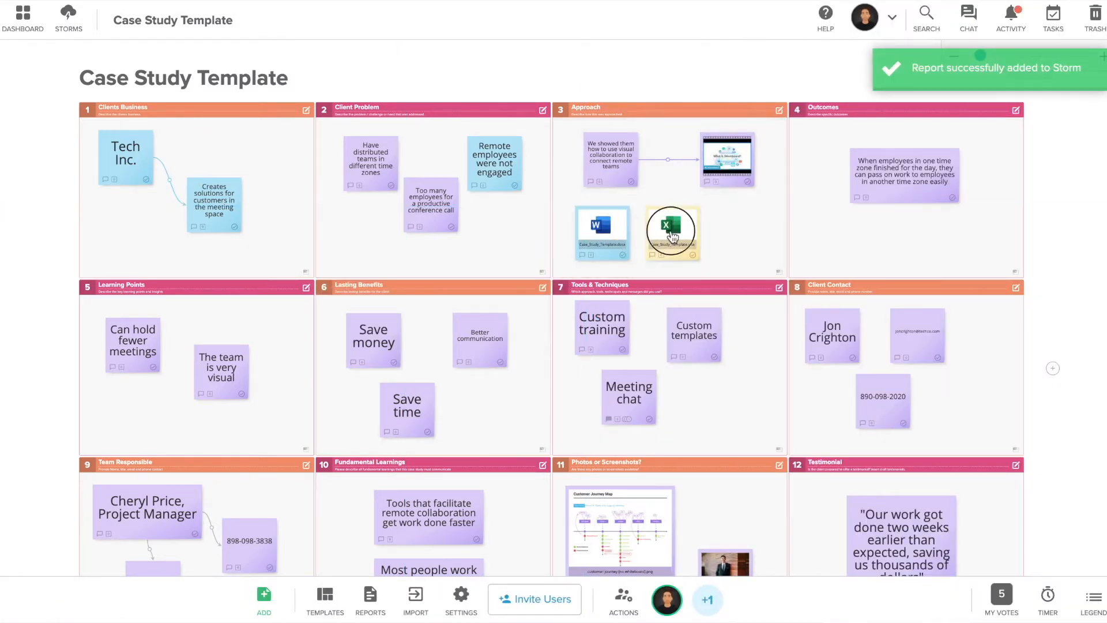
pyautogui.rightClick(673, 236)
pyautogui.click(860, 386)
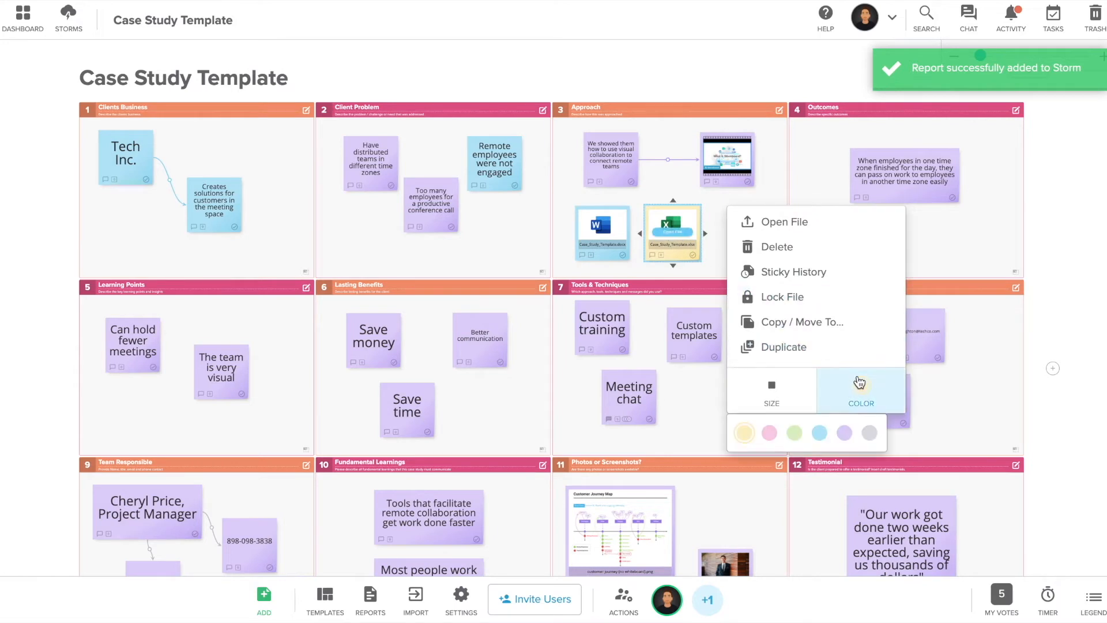
pyautogui.click(796, 432)
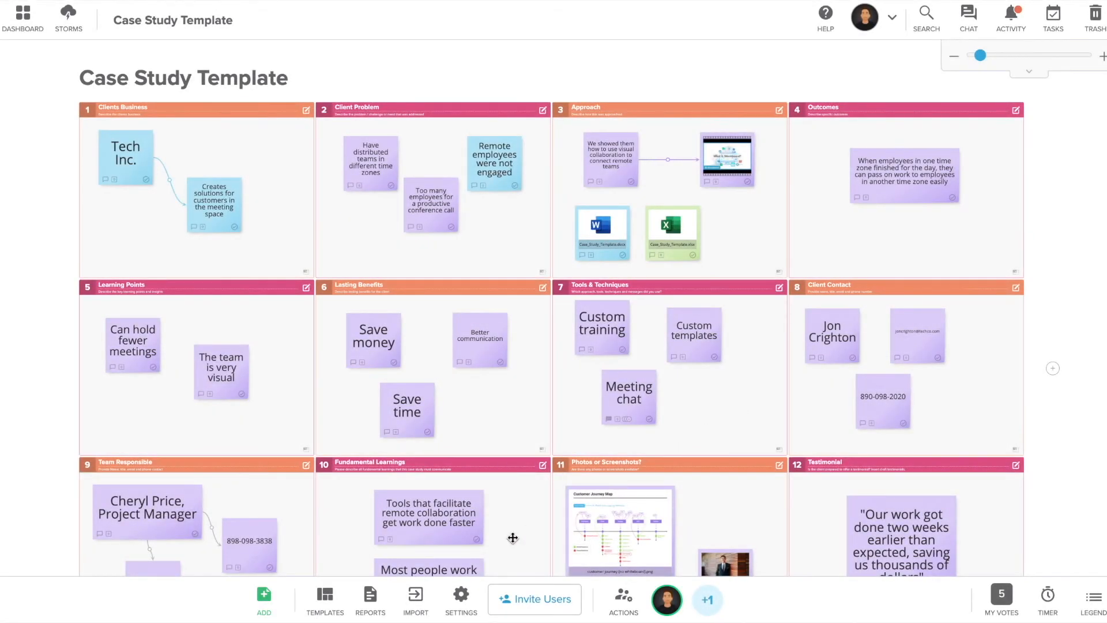
# - Run a Microsoft PowerPoint report of the storm
pyautogui.click(370, 600)
pyautogui.click(287, 346)
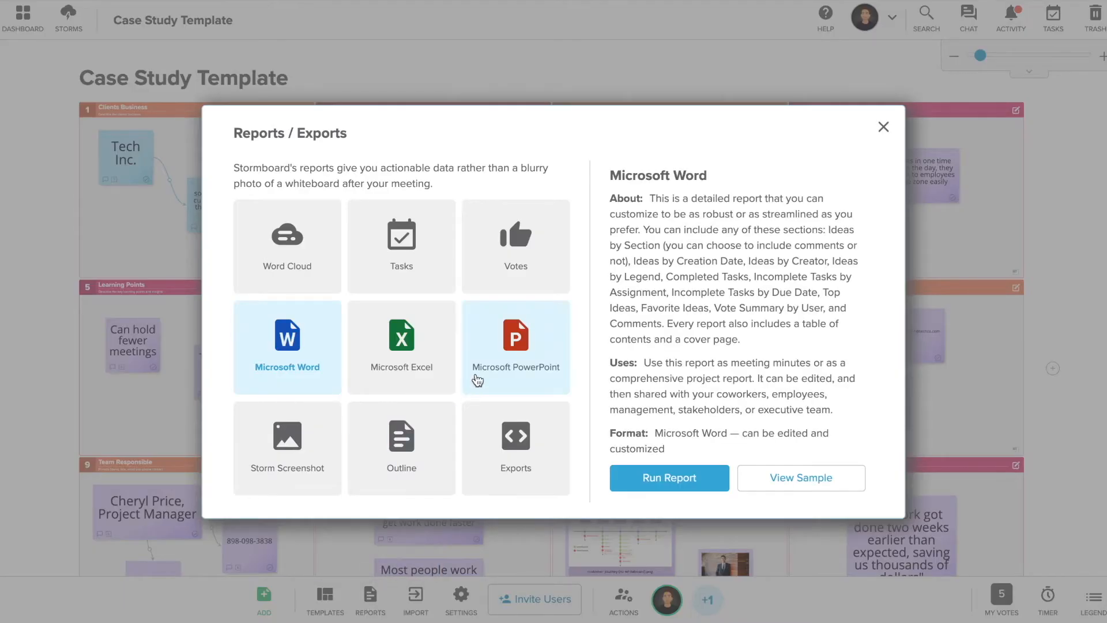
pyautogui.click(477, 380)
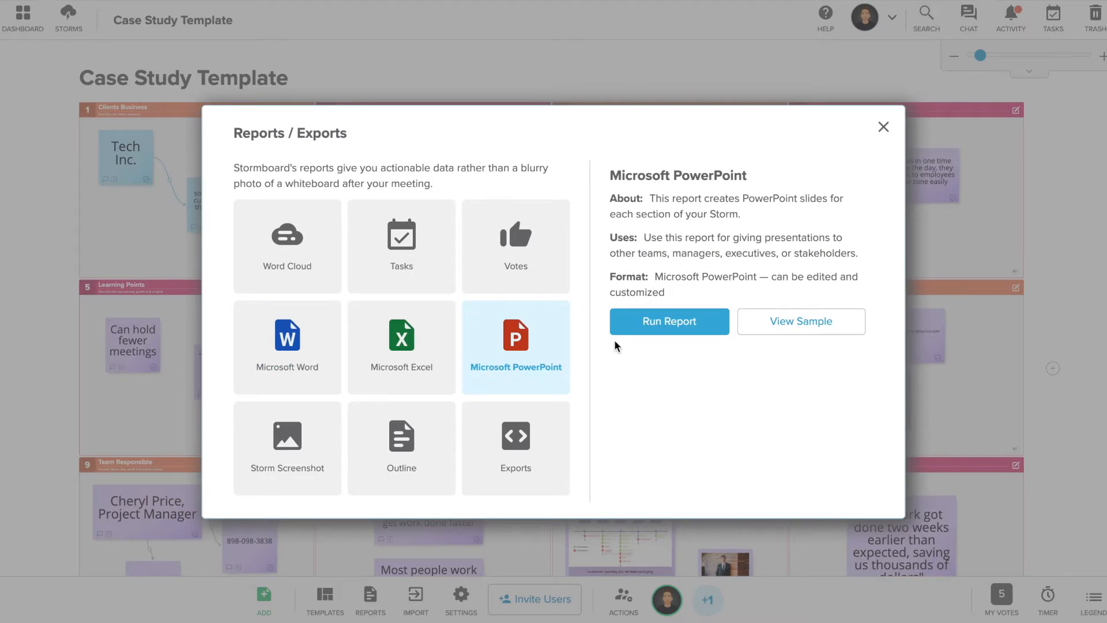
pyautogui.click(639, 320)
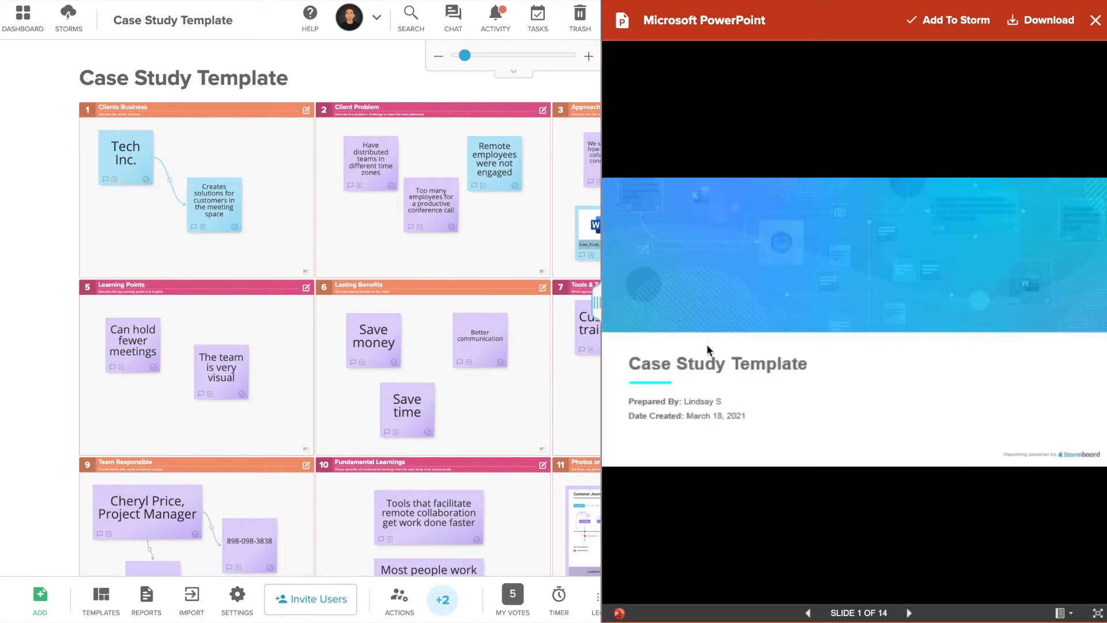
# - Look through the PowerPoint report's slides from Case Study Template through the Team section
pyautogui.click(908, 613)
pyautogui.click(908, 614)
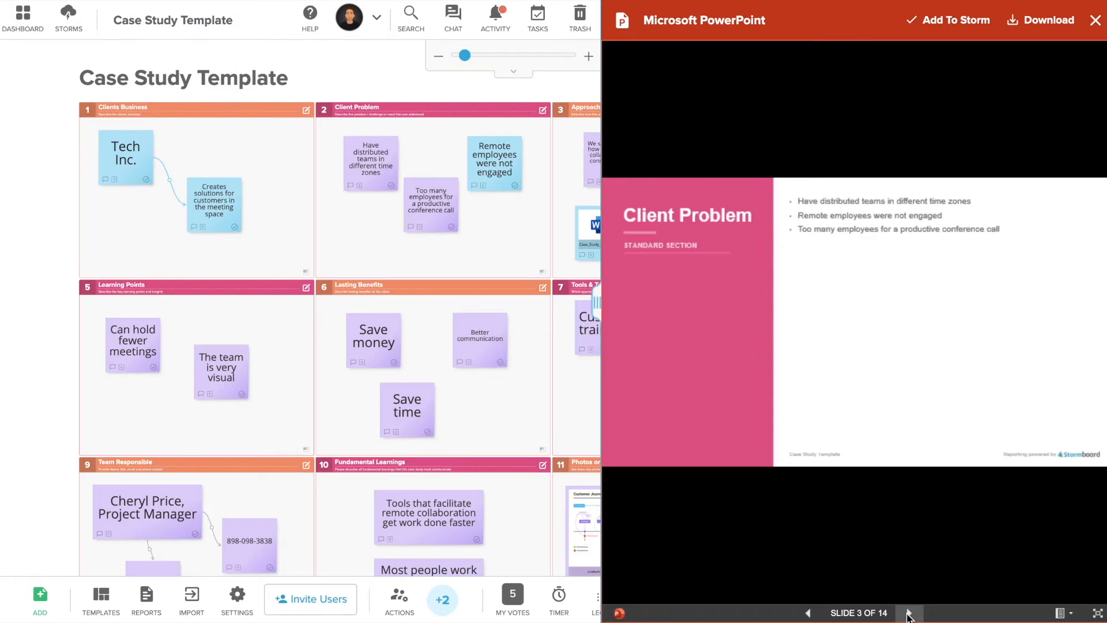
pyautogui.click(908, 613)
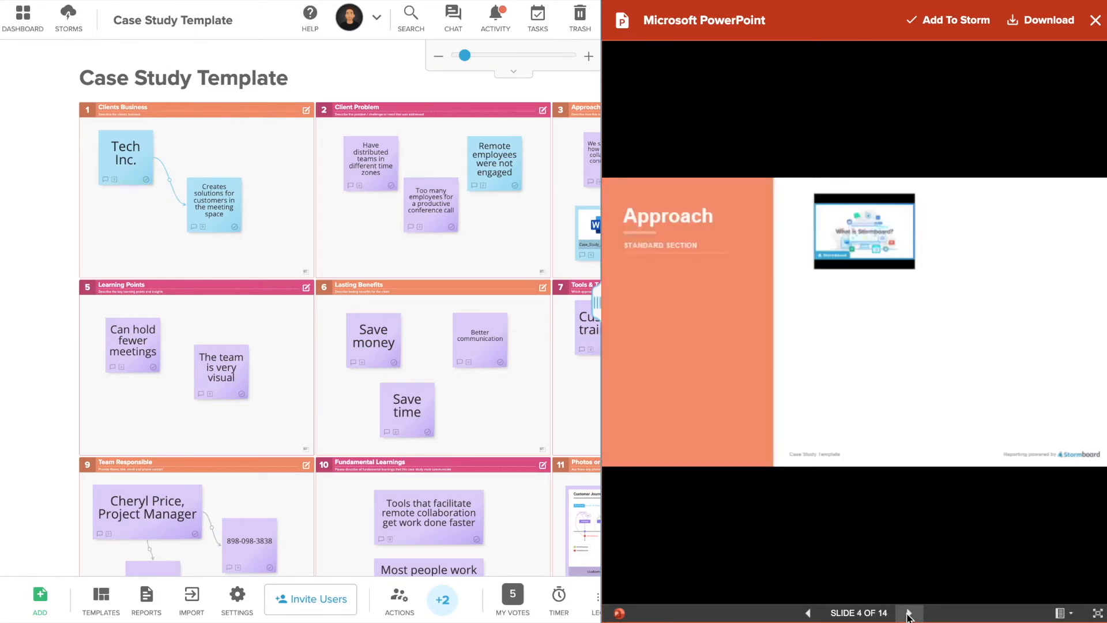
pyautogui.click(909, 613)
pyautogui.click(909, 614)
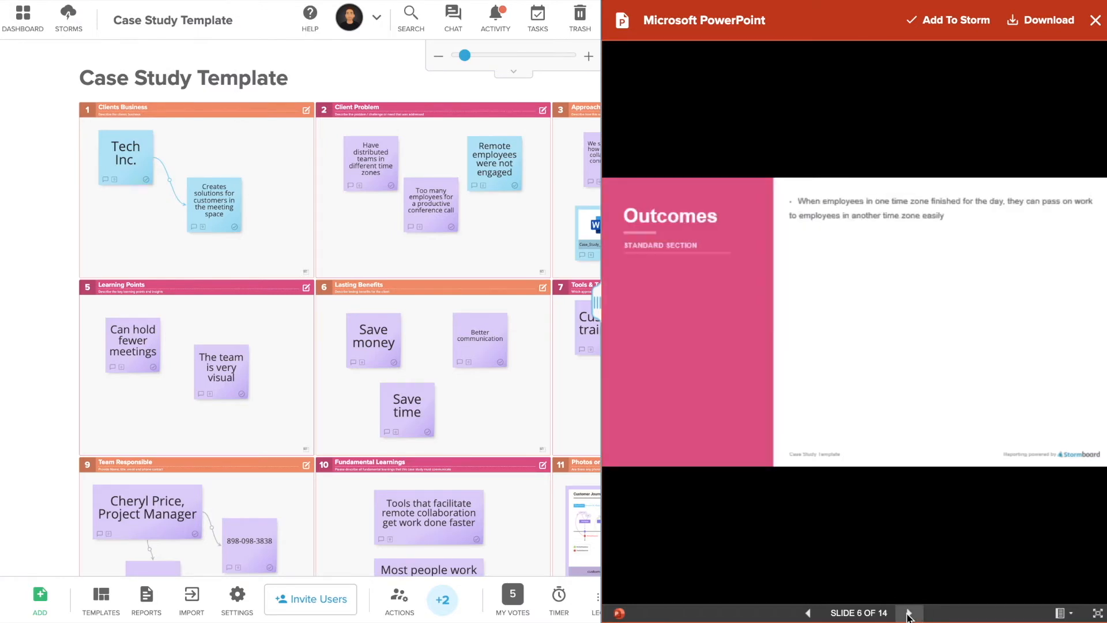
pyautogui.click(909, 613)
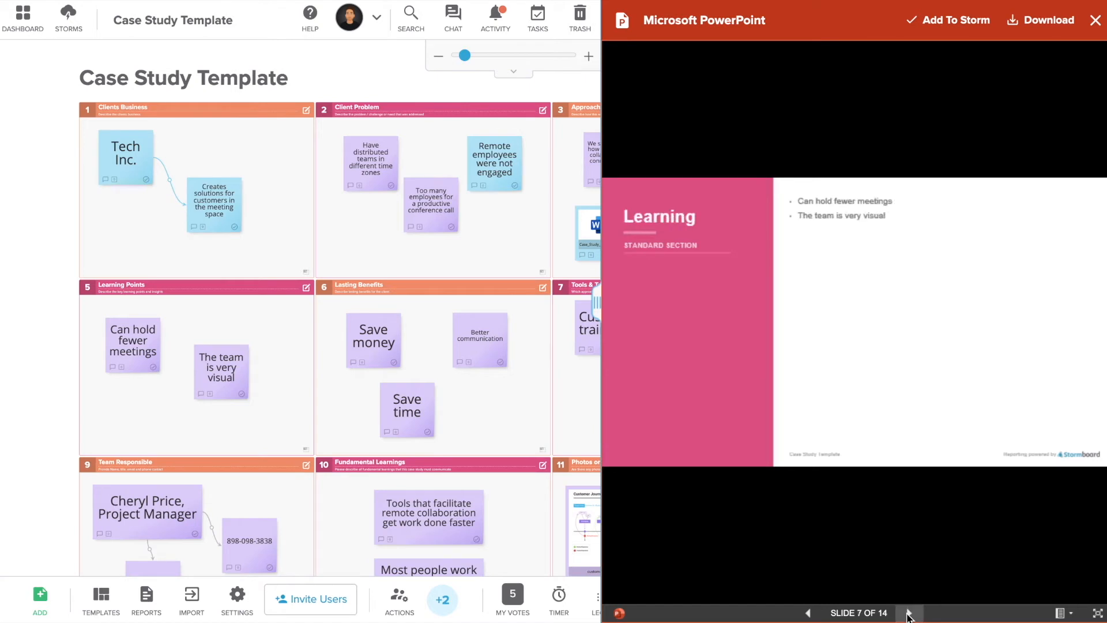
pyautogui.click(909, 614)
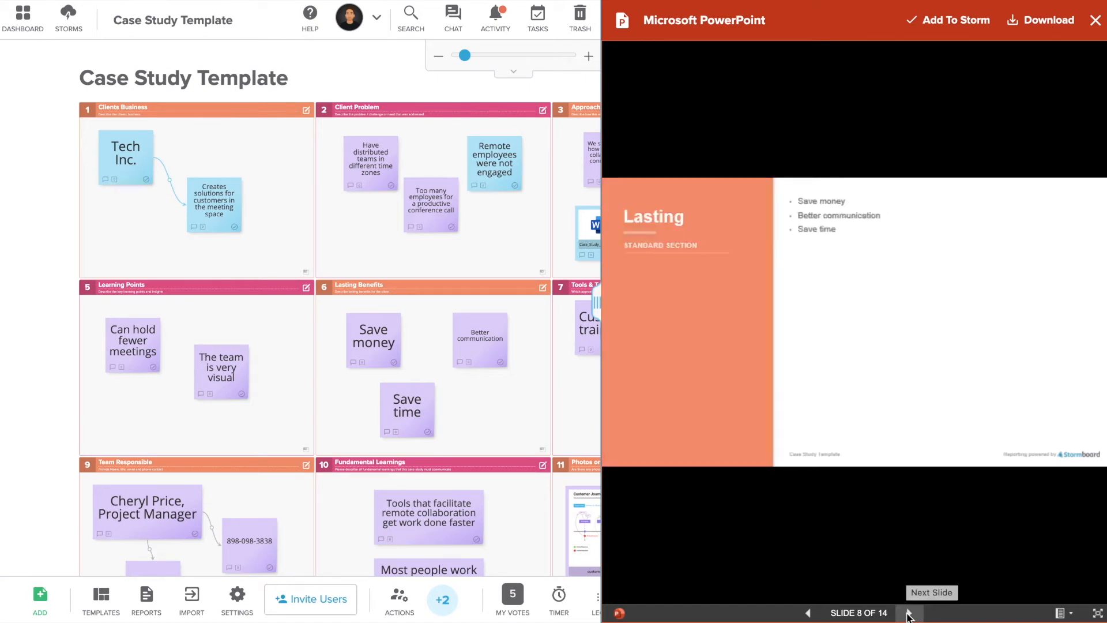
pyautogui.click(908, 614)
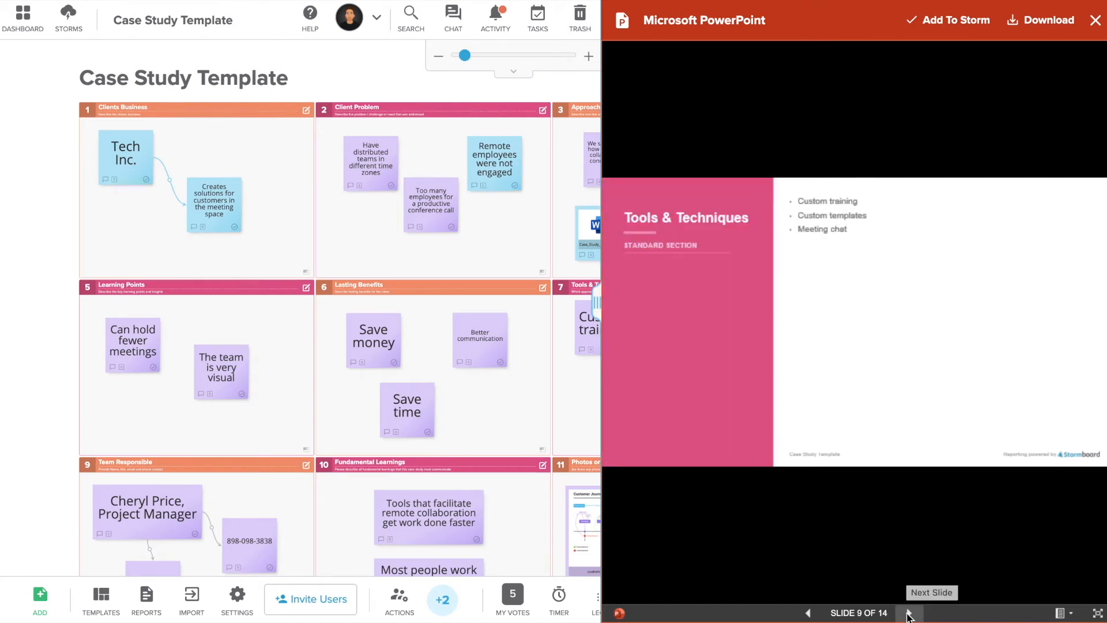
pyautogui.click(909, 613)
pyautogui.click(910, 614)
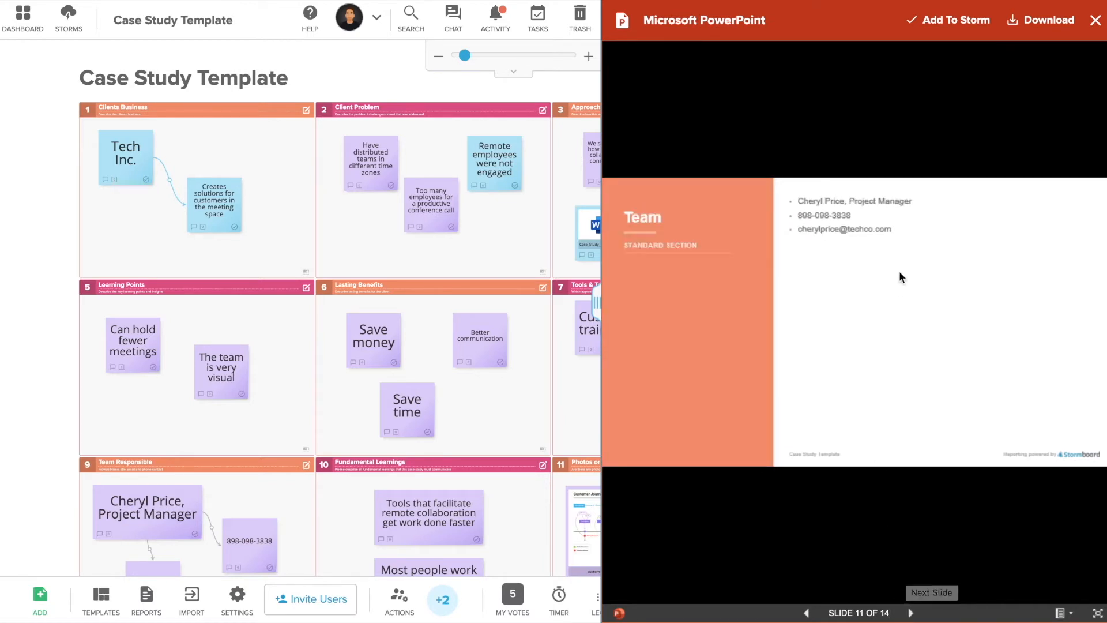
# - Add the PowerPoint report to the storm, place it beside the Excel file in the Approach section, and colour its sticky pink
pyautogui.click(934, 26)
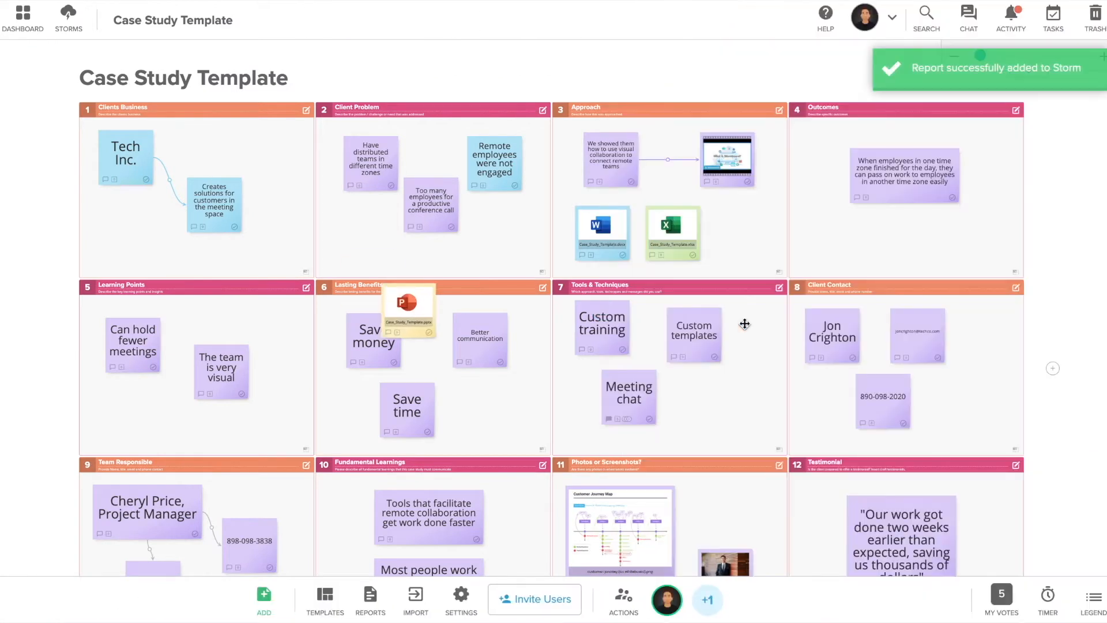
pyautogui.moveTo(399, 310); pyautogui.dragTo(738, 233)
pyautogui.rightClick(749, 233)
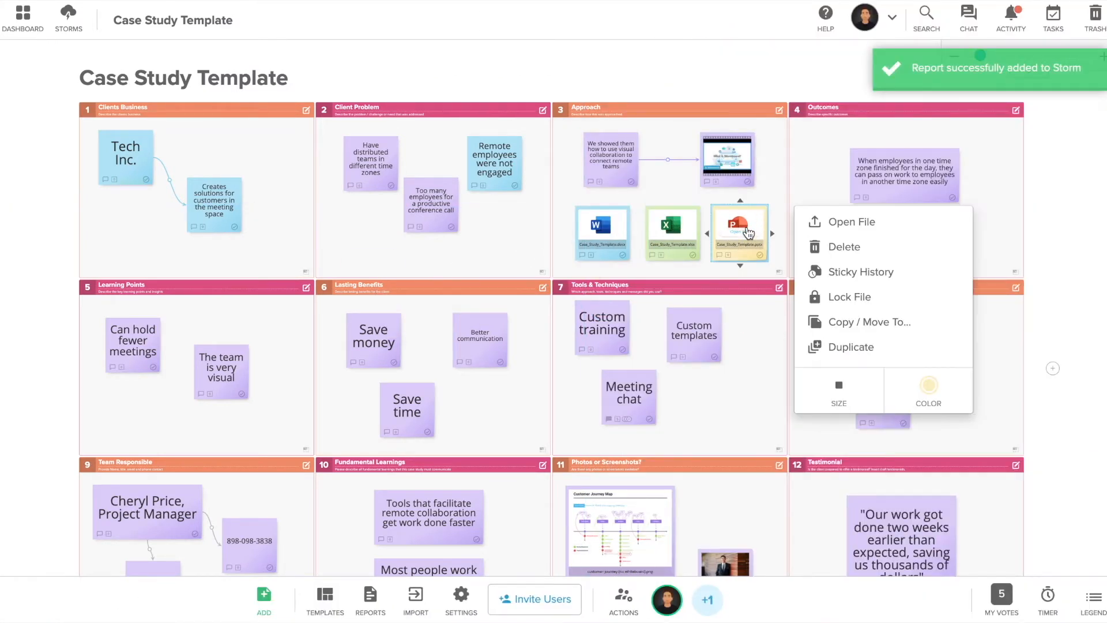
pyautogui.click(927, 384)
pyautogui.click(842, 432)
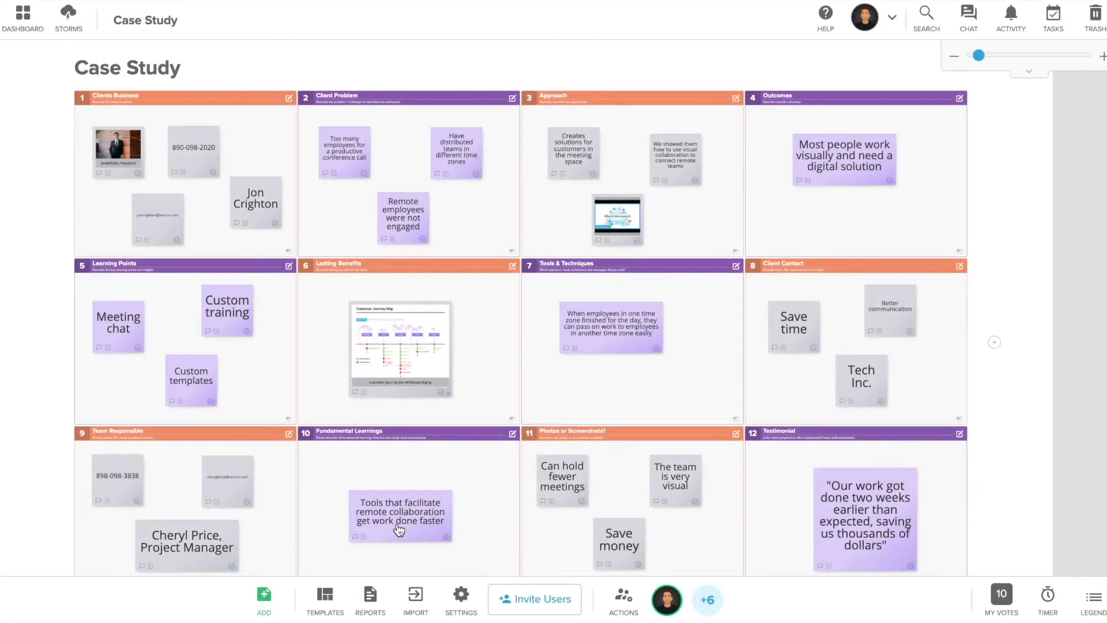
# - Start a Google Docs report of the Case Study storm and bring up its section options
pyautogui.click(371, 597)
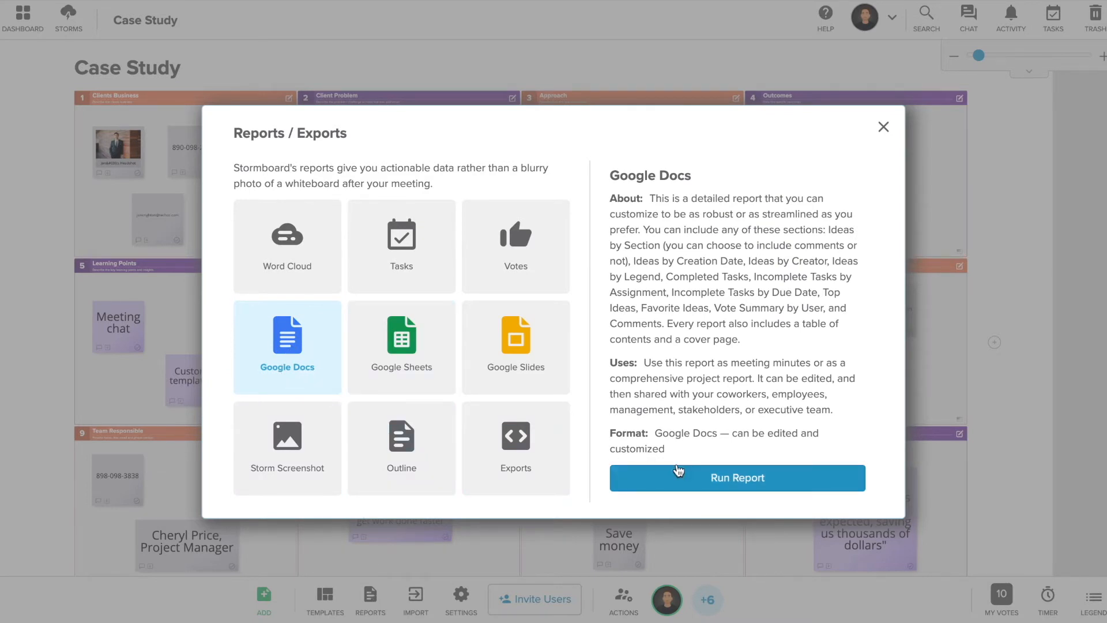
pyautogui.click(678, 472)
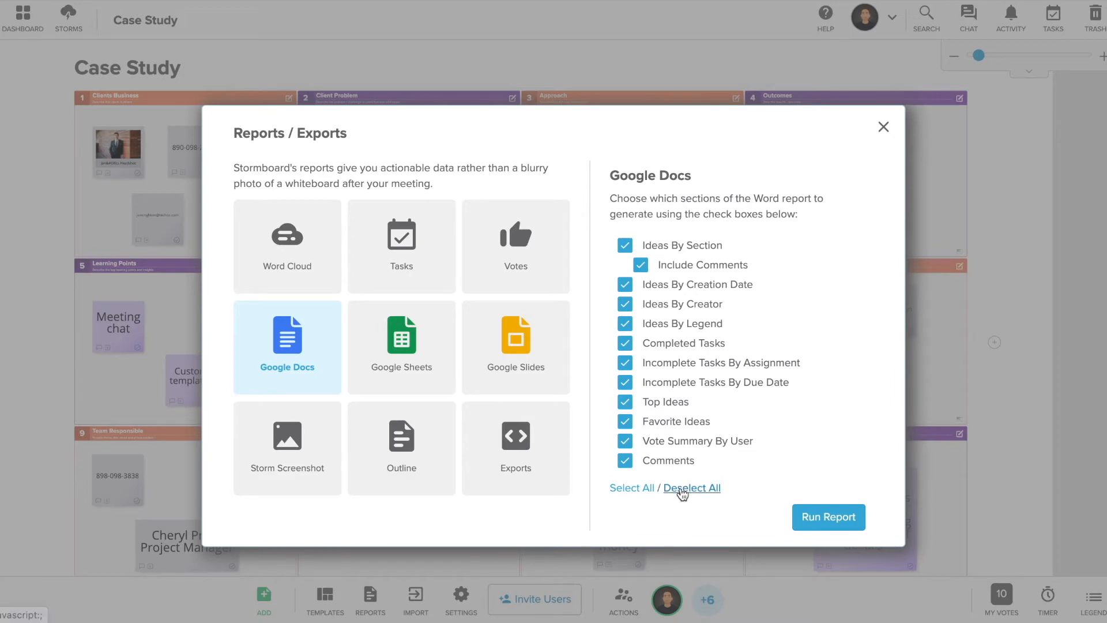
# - Try including only Ideas By Creator and Incomplete Tasks By Assignment, and restore the selection of all report sections
pyautogui.click(674, 490)
pyautogui.click(625, 305)
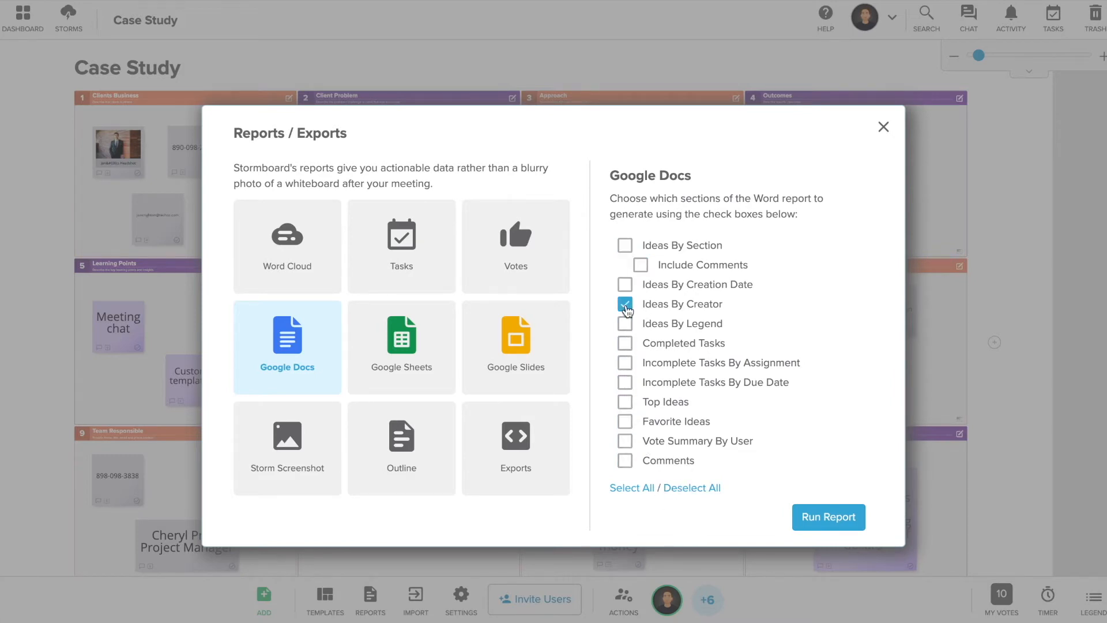
pyautogui.click(625, 363)
pyautogui.click(622, 488)
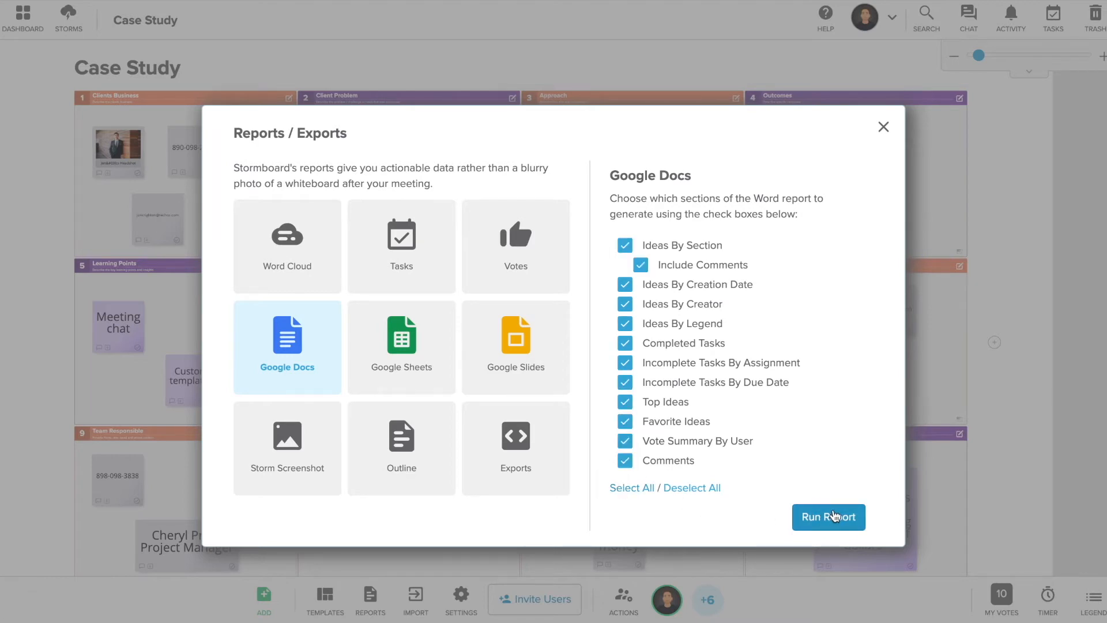
# - Run the Google Docs report with all sections included and set the document's zoom to Fit
pyautogui.click(833, 515)
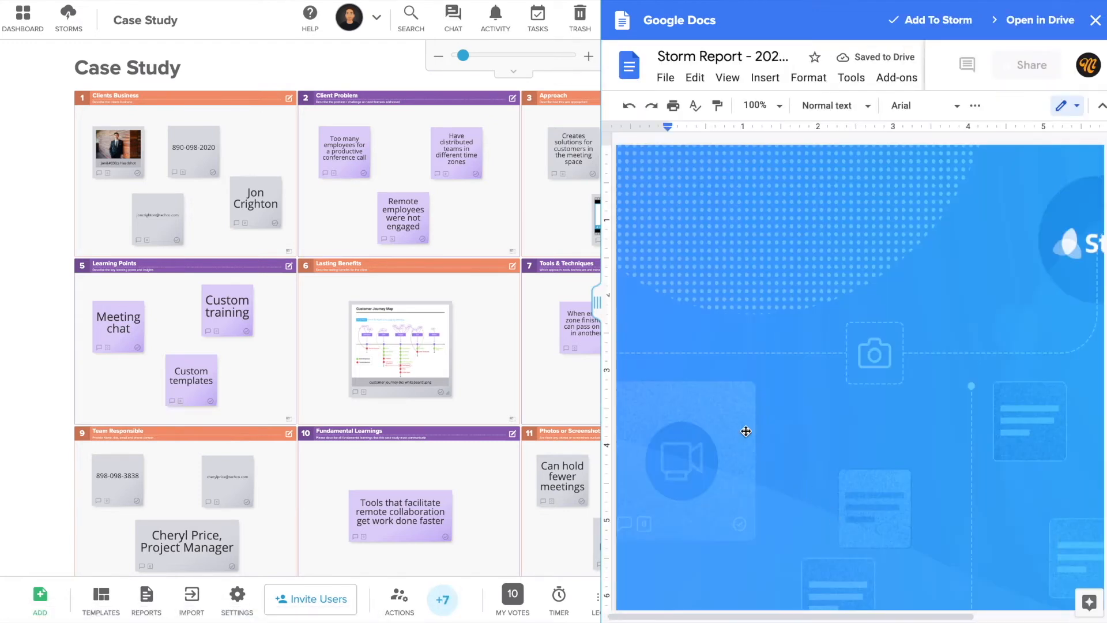
pyautogui.click(776, 109)
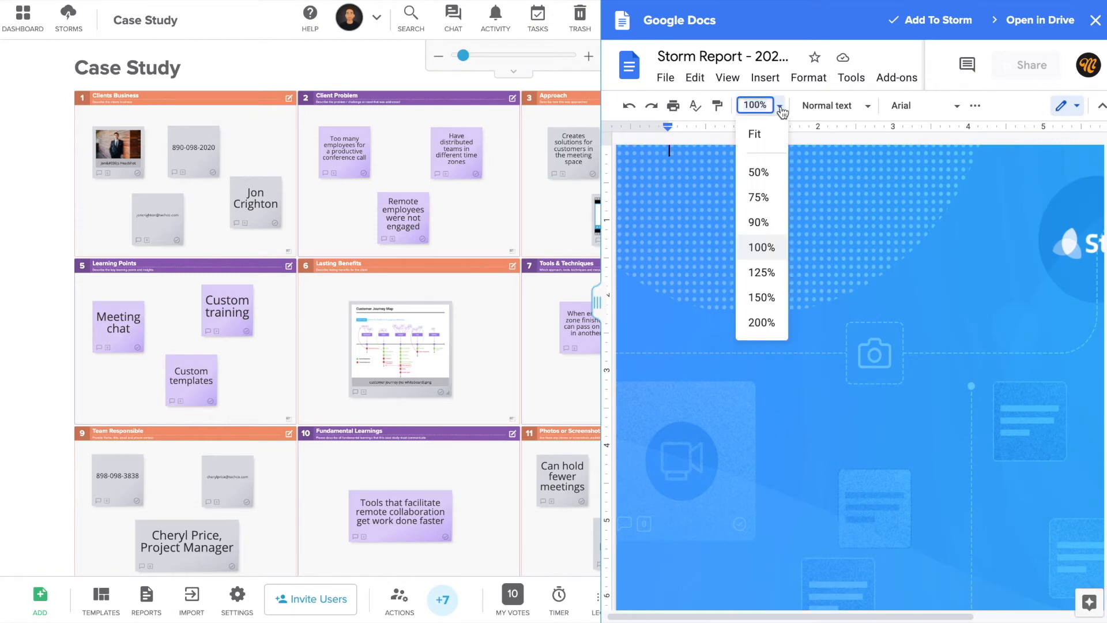
pyautogui.click(767, 136)
# - Examine the Google Docs report from the cover page through the storm sections to Ideas By Creation Date and Ideas By Creator
pyautogui.scroll(-7, 868, 358)
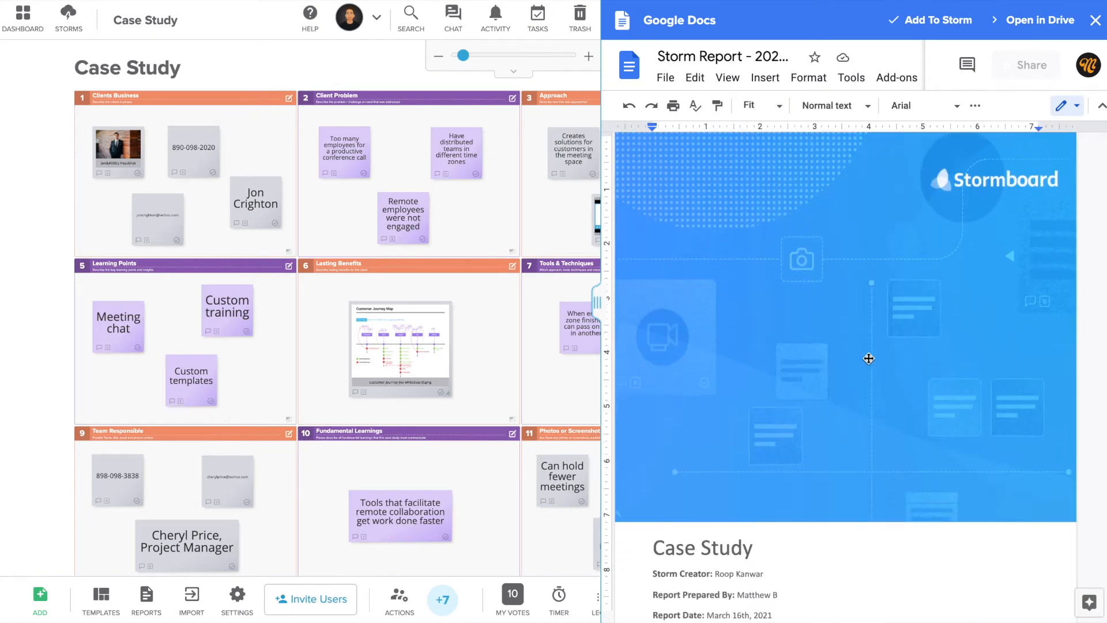
pyautogui.scroll(-12, 869, 358)
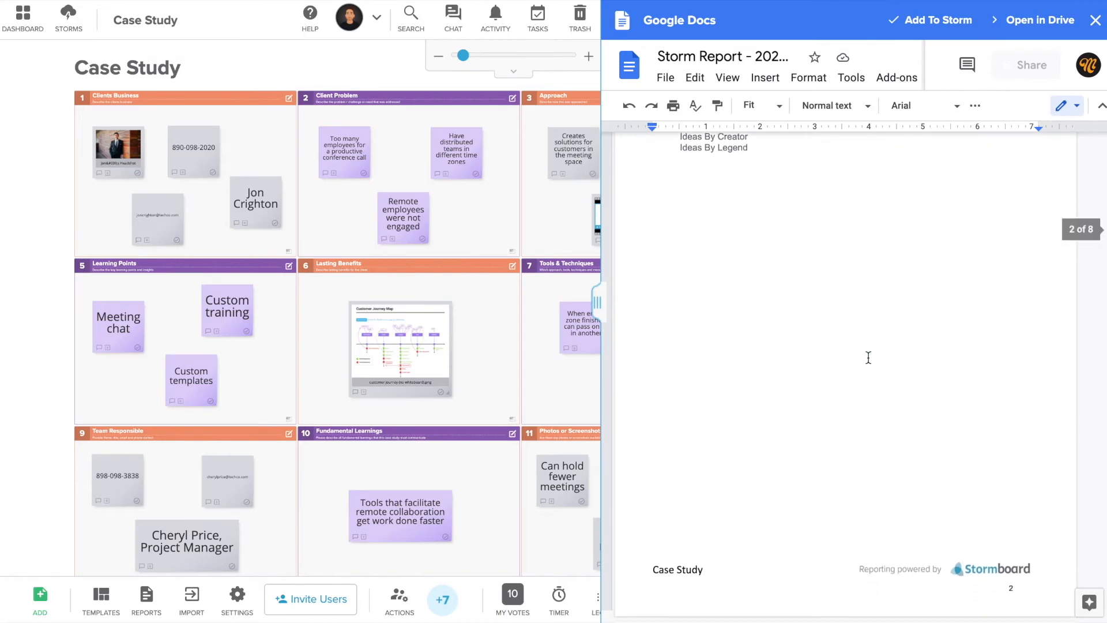
pyautogui.scroll(-10, 869, 358)
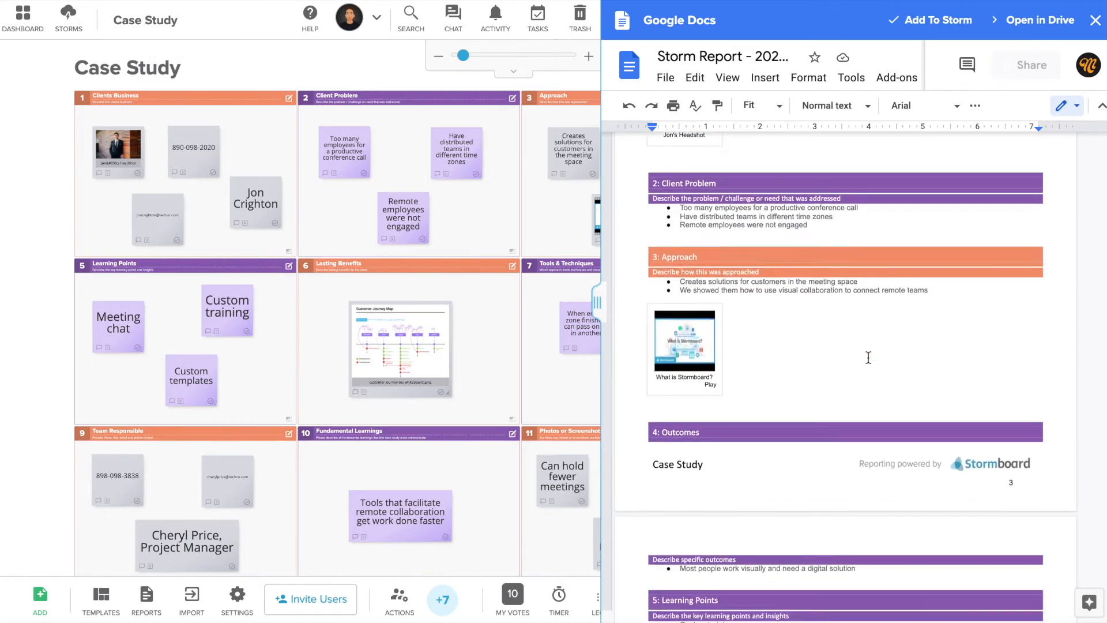
pyautogui.scroll(-10, 868, 358)
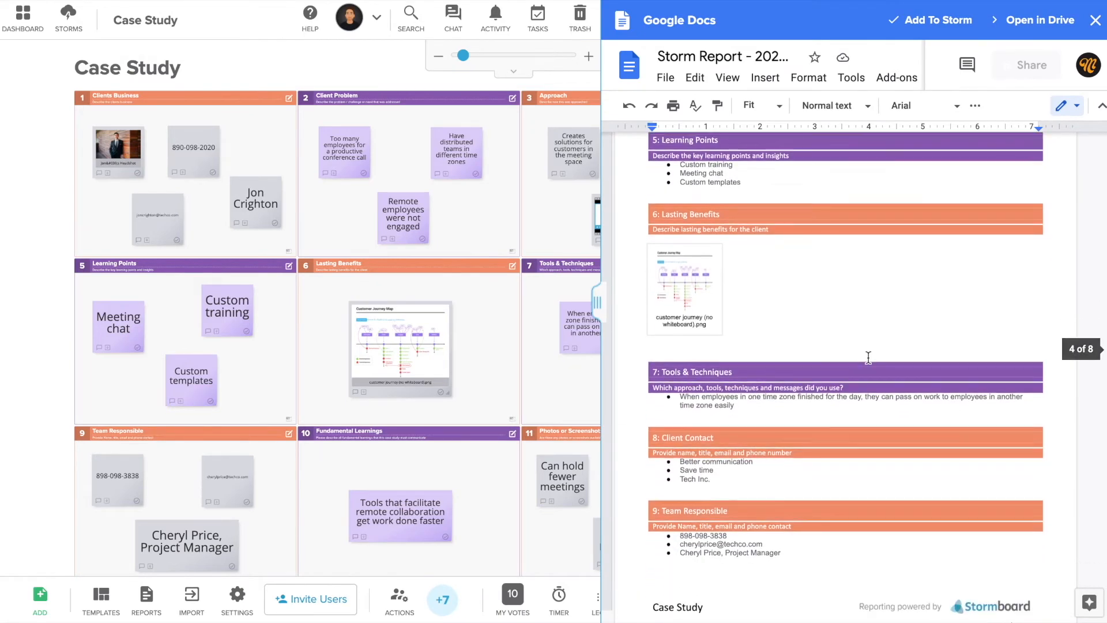
pyautogui.scroll(-10, 868, 358)
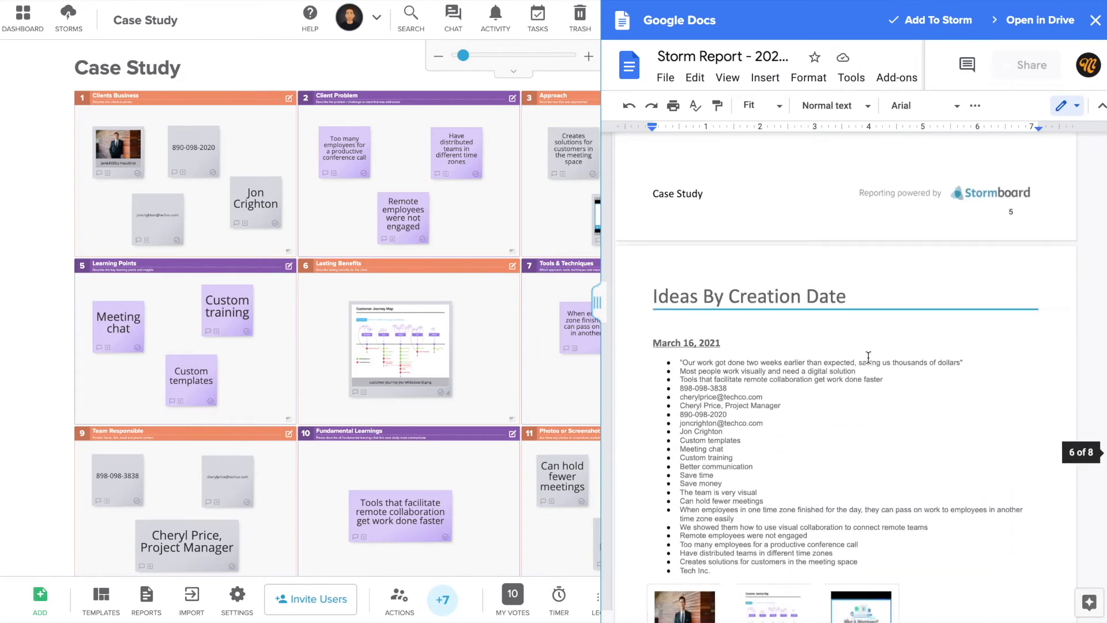
pyautogui.scroll(-6, 869, 358)
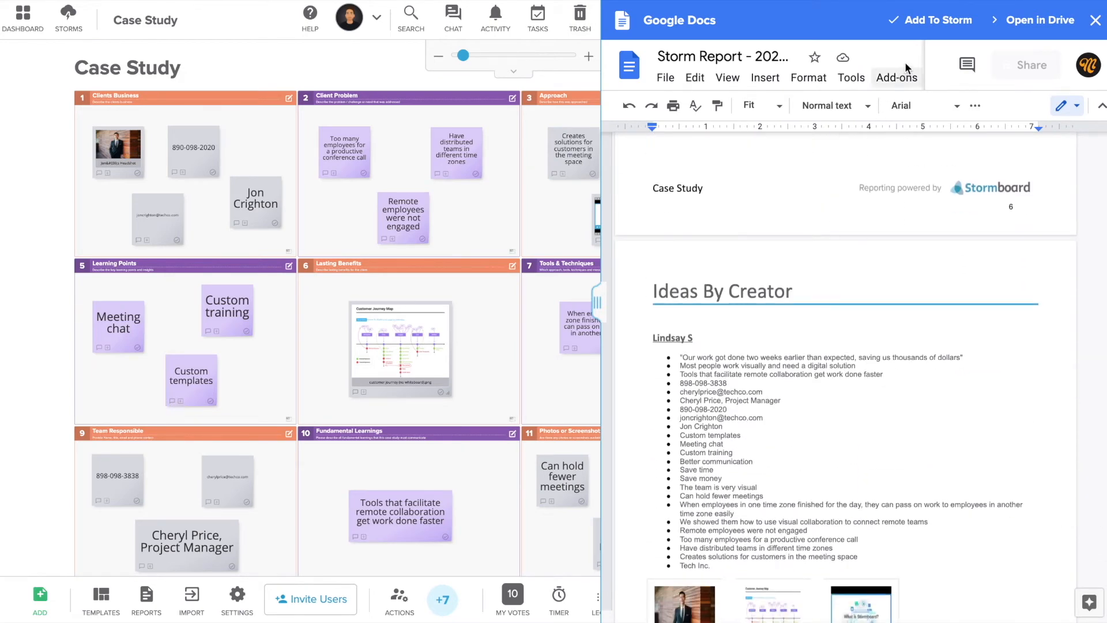
# - Add the Google Docs report to the storm, place it in the Tools & Techniques section, and colour its sticky purple
pyautogui.click(938, 20)
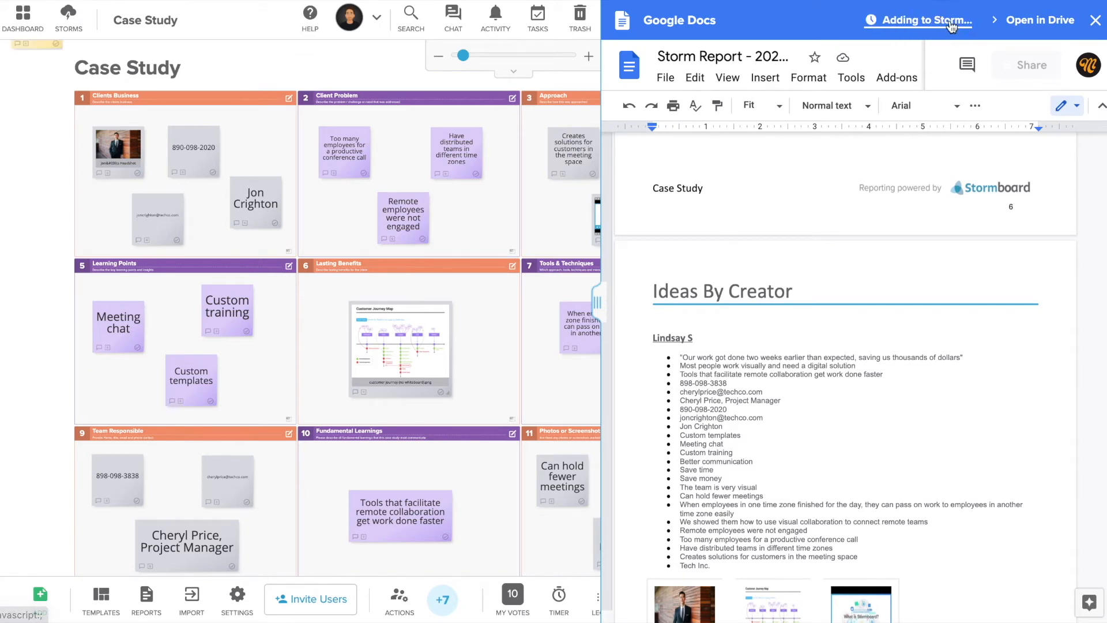
pyautogui.moveTo(292, 319); pyautogui.dragTo(554, 395)
pyautogui.rightClick(554, 395)
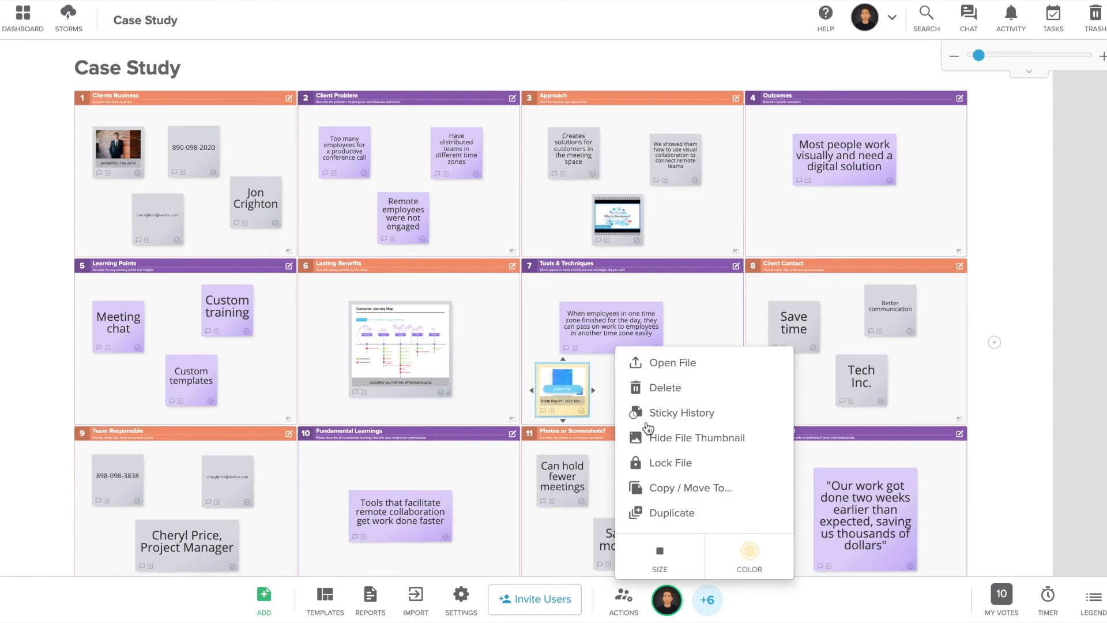
pyautogui.click(745, 542)
pyautogui.click(731, 556)
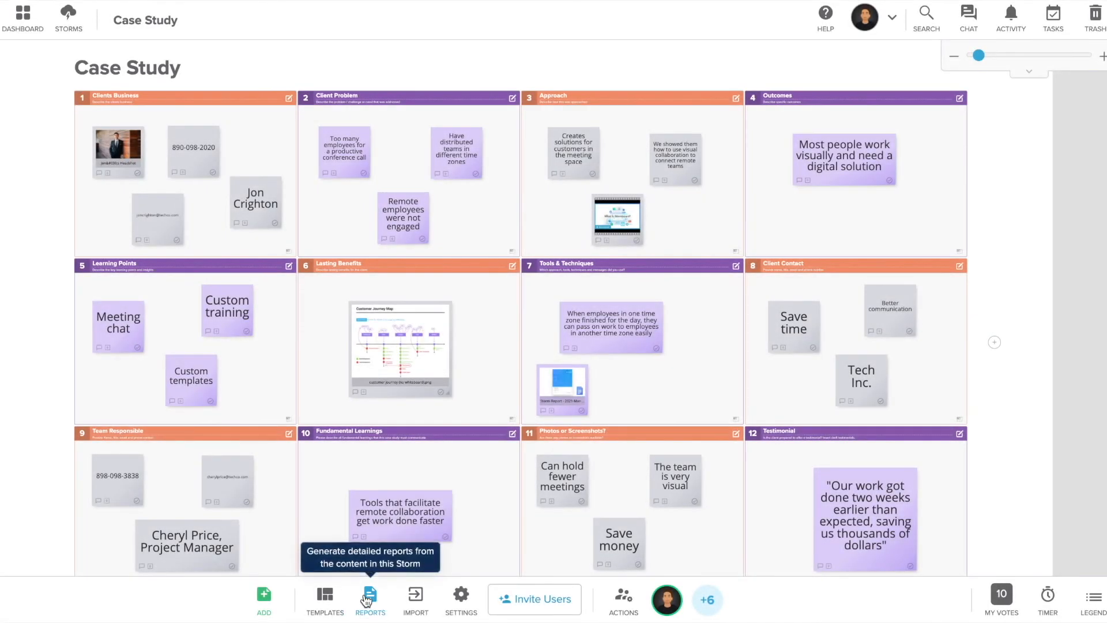
# - Choose the Google Sheets report for the Case Study storm and bring up its section options
pyautogui.click(367, 600)
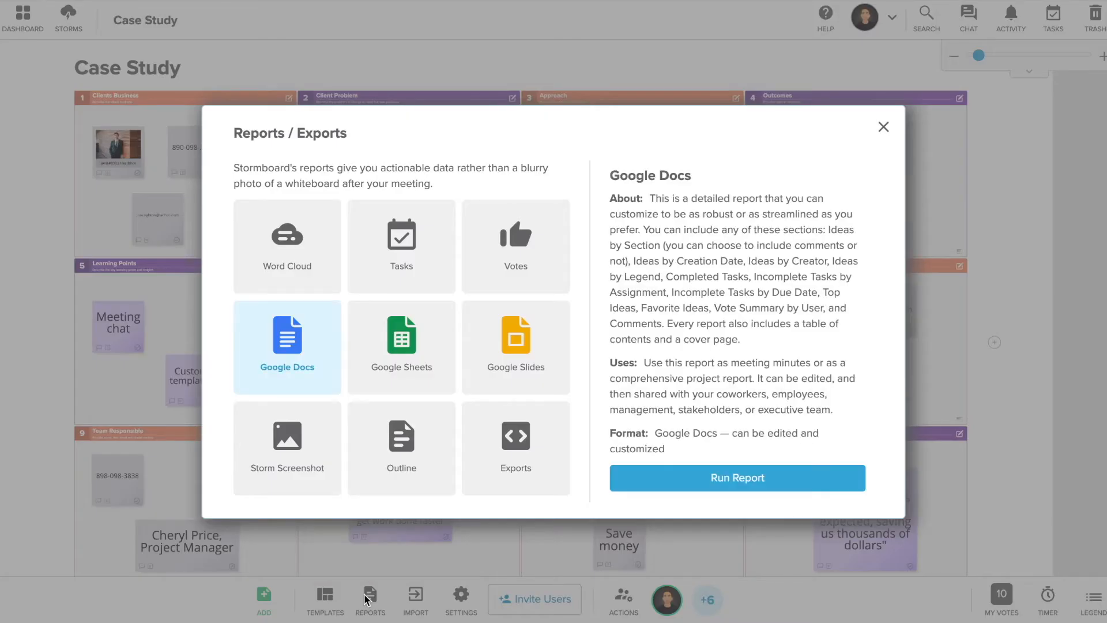
pyautogui.click(402, 346)
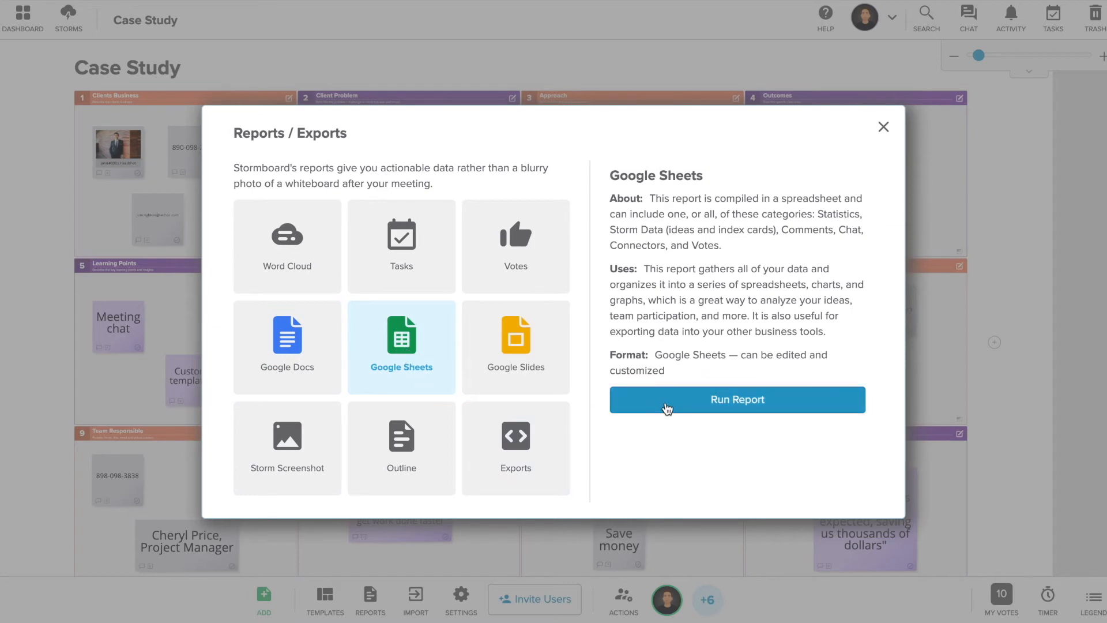
pyautogui.click(666, 406)
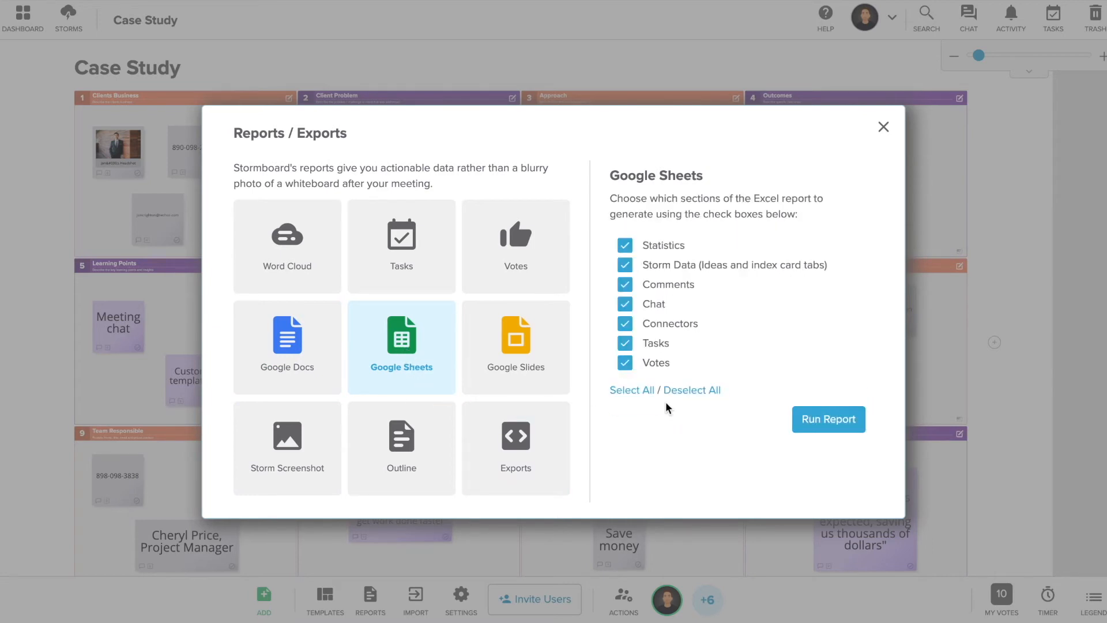
# - Try including only Statistics, Comments and Chat in the Google Sheets report, and restore the selection of all sections
pyautogui.click(705, 391)
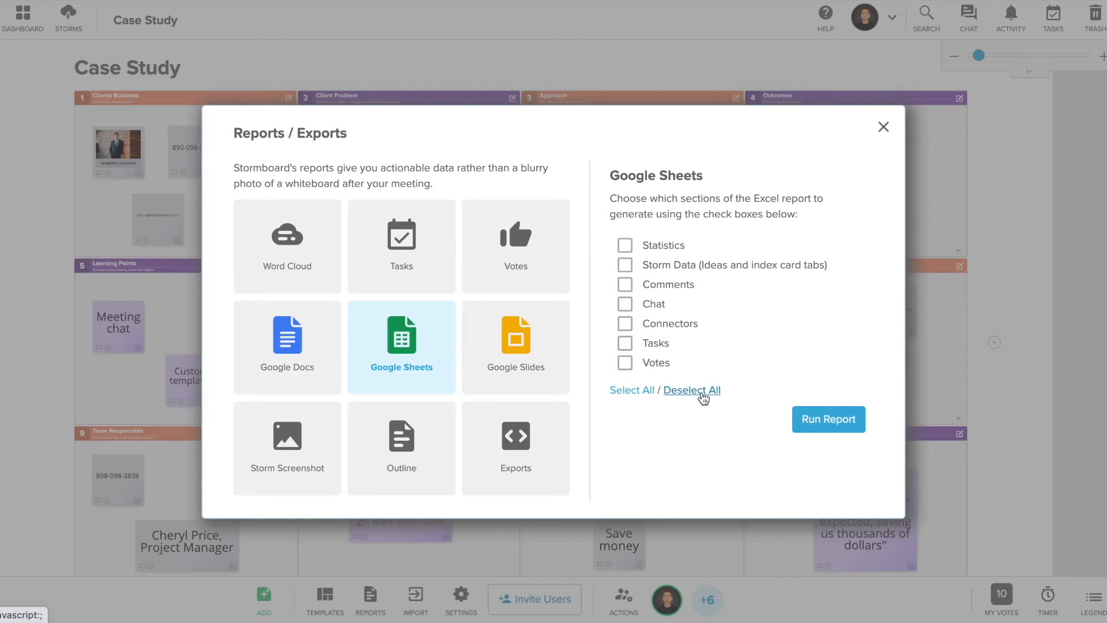
pyautogui.click(631, 248)
pyautogui.click(627, 286)
pyautogui.click(626, 306)
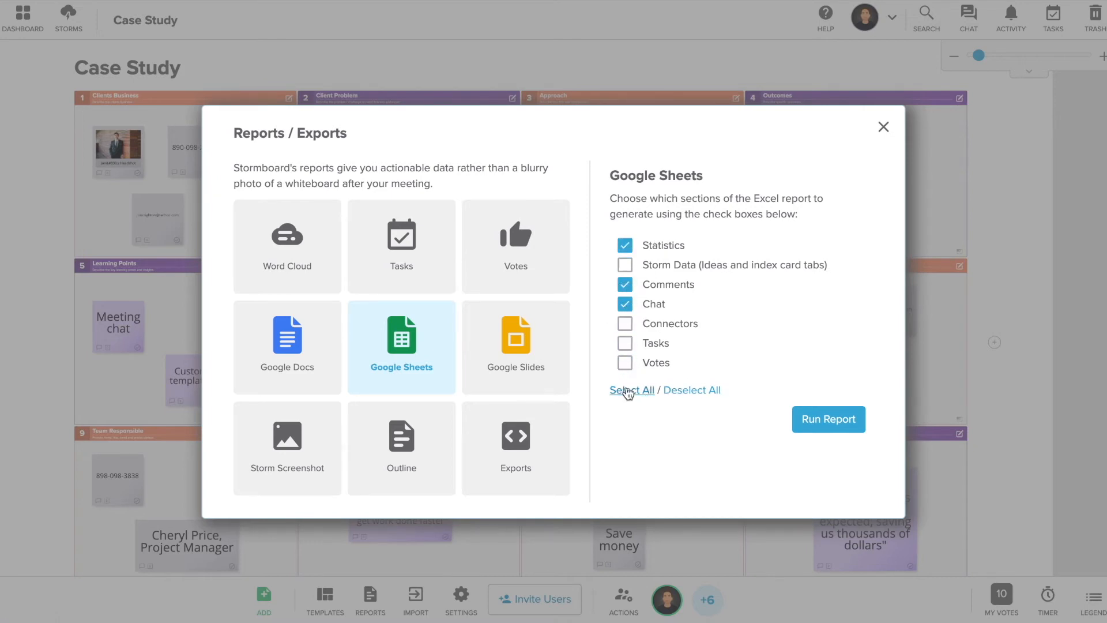
pyautogui.click(629, 392)
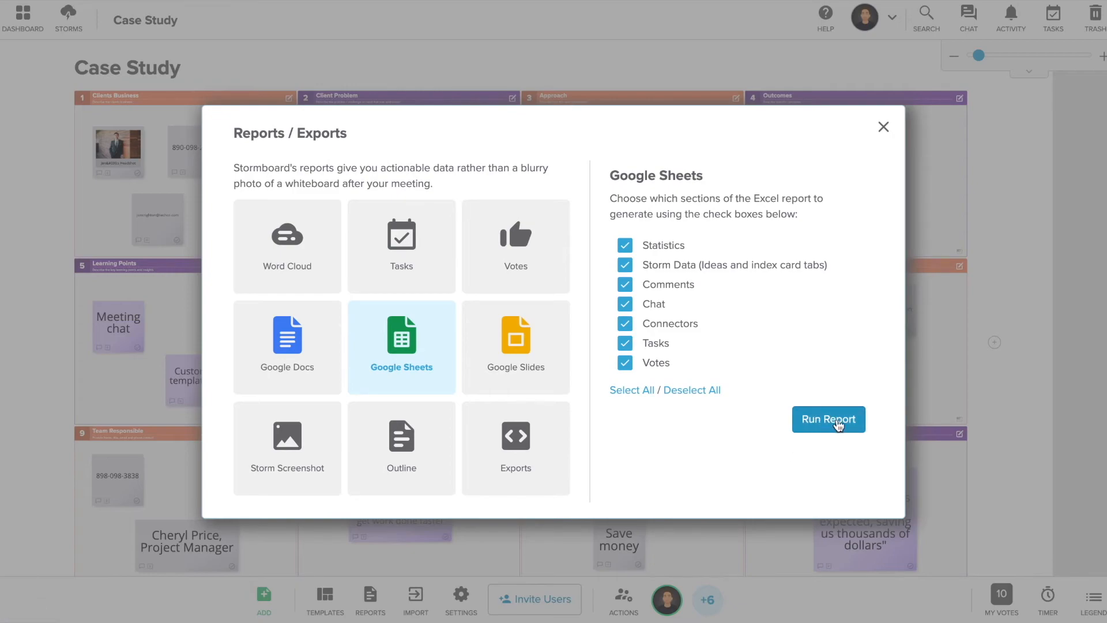
# - Run the Google Sheets report with all sections included and set the spreadsheet's zoom to 50%
pyautogui.click(829, 420)
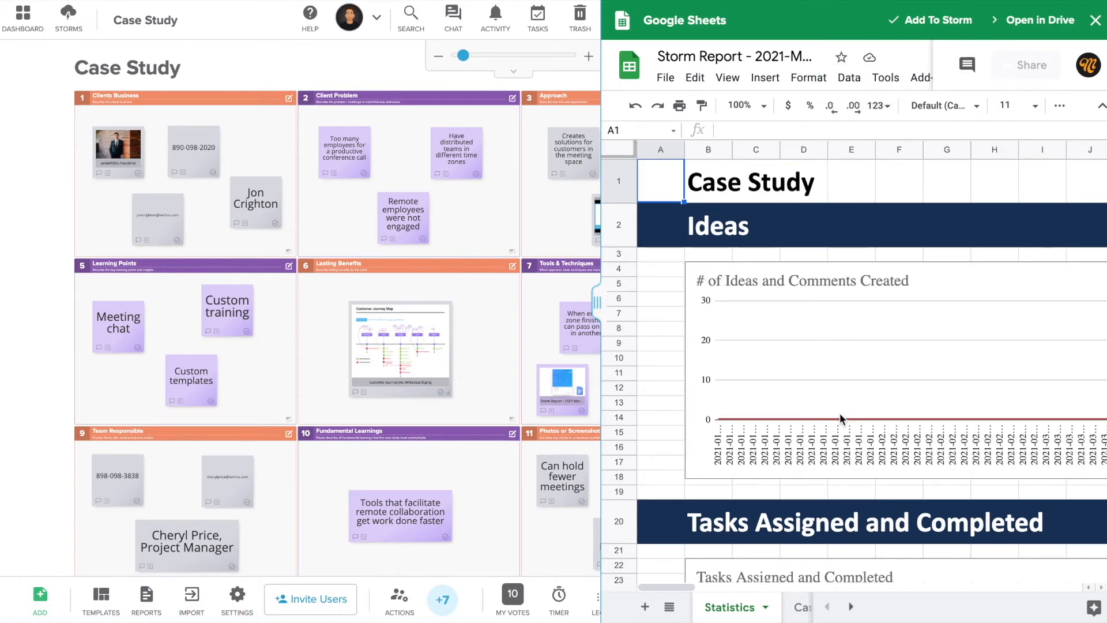
pyautogui.click(763, 107)
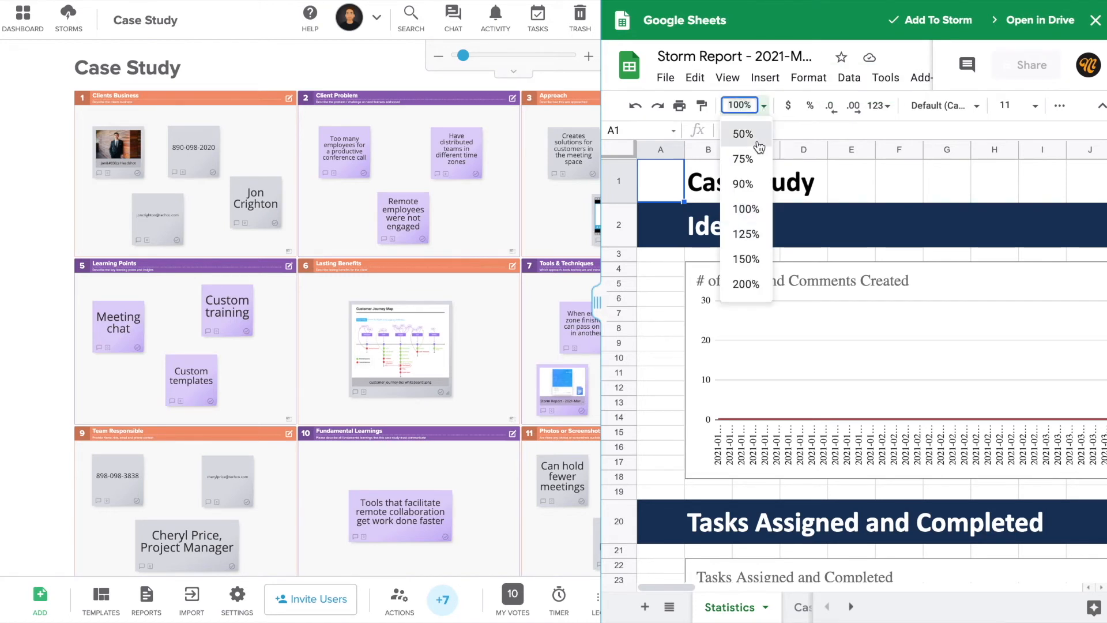
pyautogui.click(744, 134)
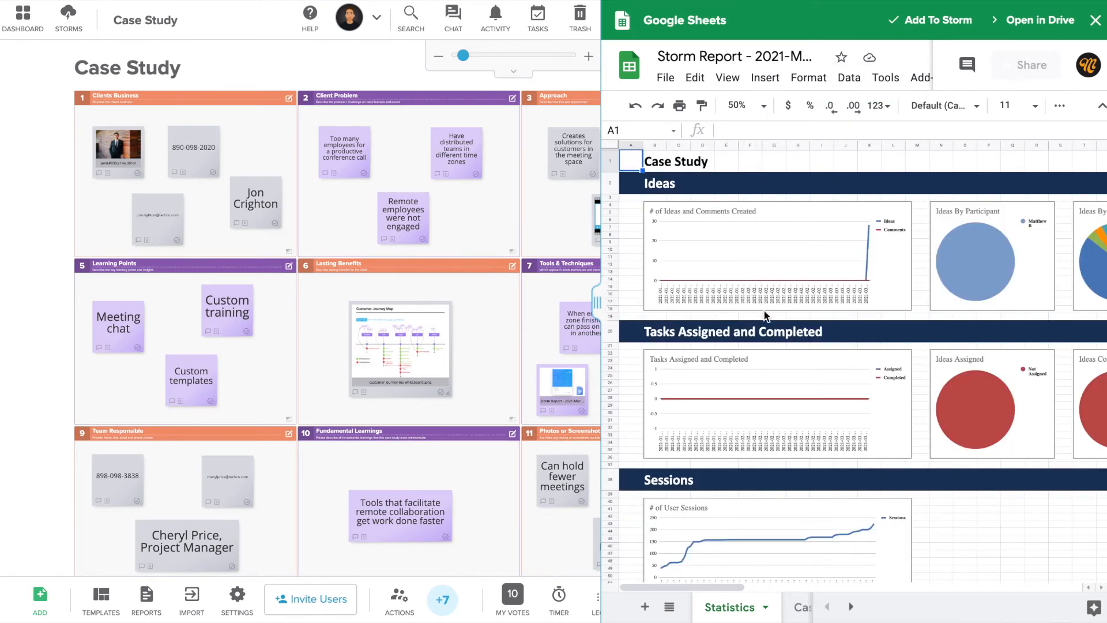
# - Examine the Ideas, Tasks Assigned and Completed, and Sessions charts on the Statistics sheet
pyautogui.hscroll(5, 774, 369)
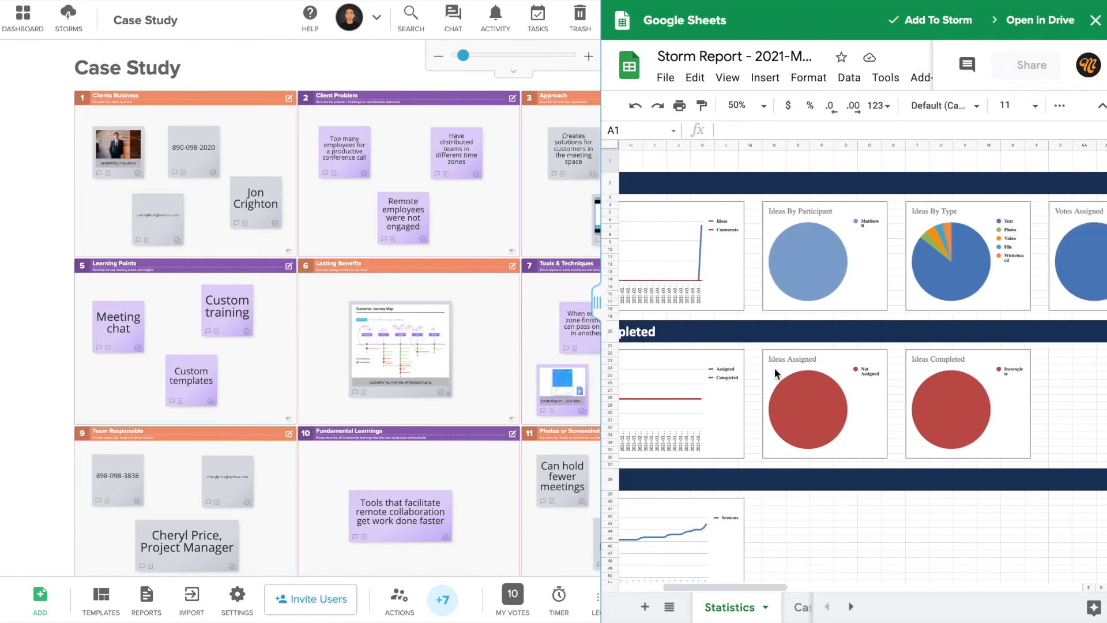
pyautogui.hscroll(3, 775, 373)
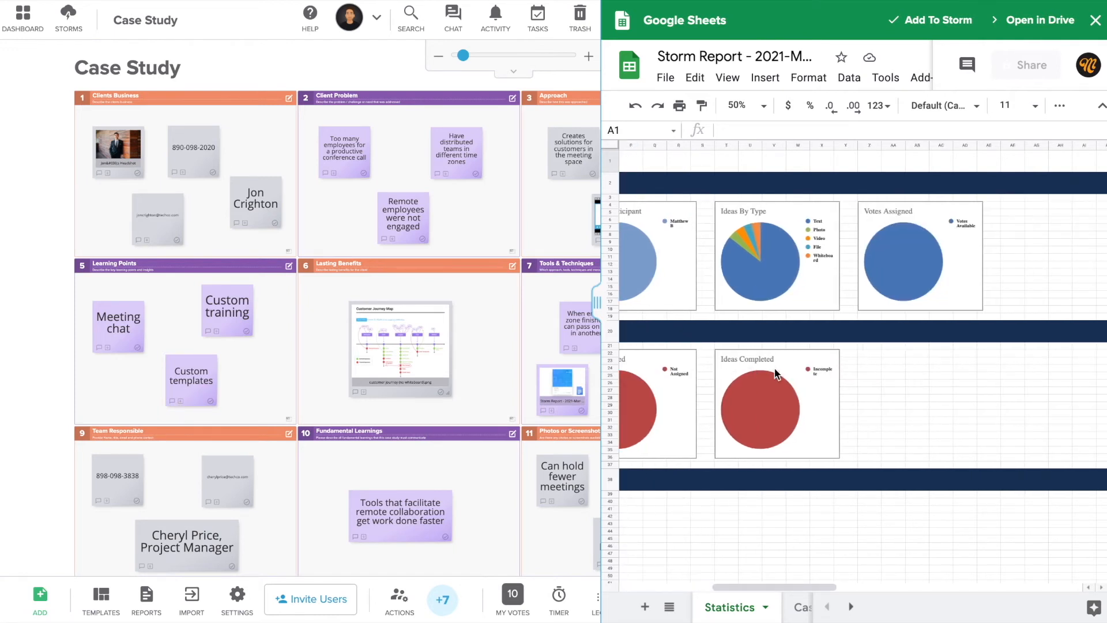
pyautogui.hscroll(-8, 775, 373)
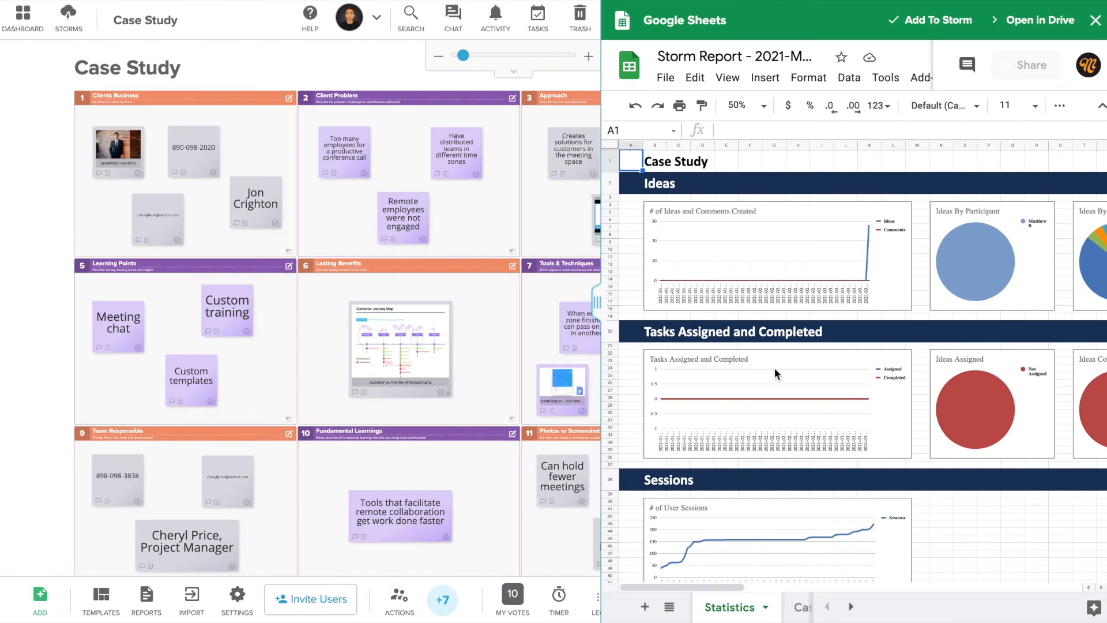
pyautogui.scroll(-3, 775, 372)
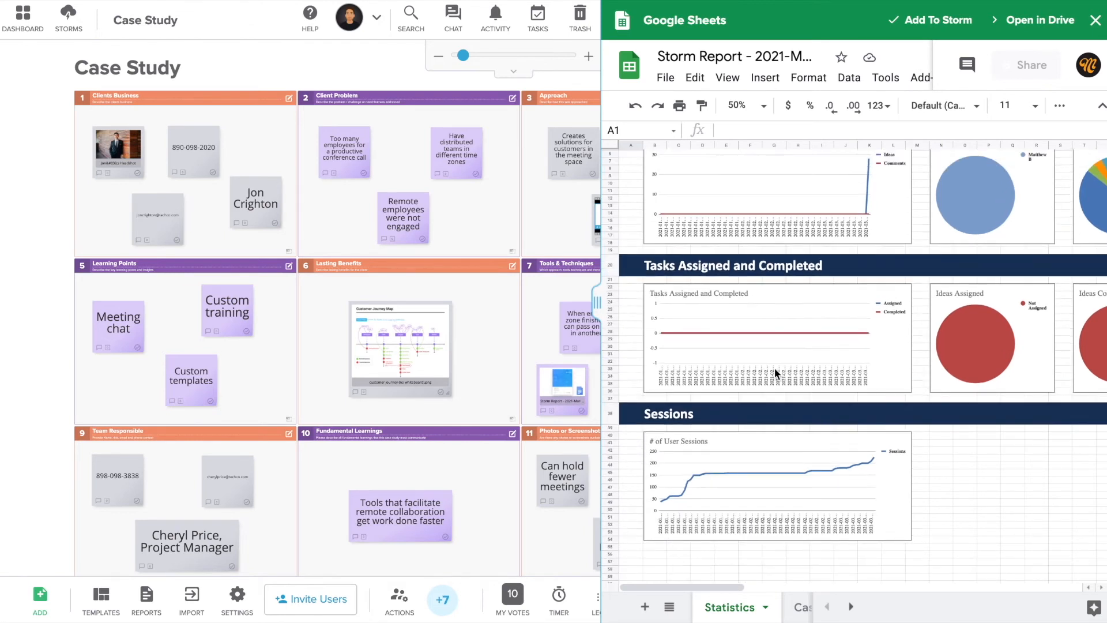
pyautogui.scroll(3, 774, 369)
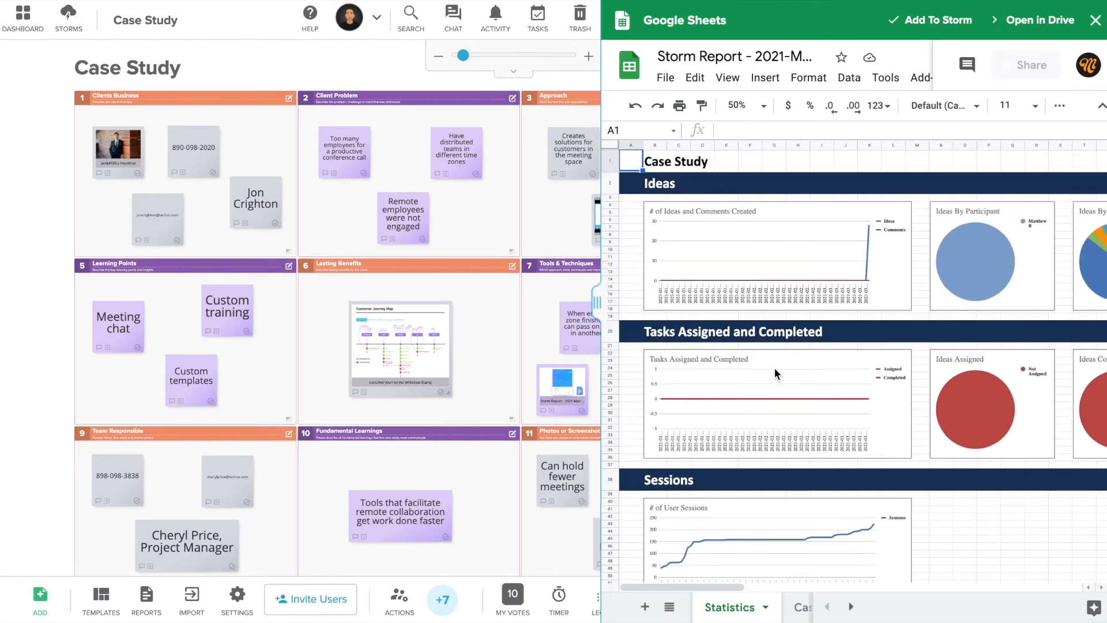
# - Examine the CaseStudy sheet's idea list across its columns, from Identifier to Section, Creator and Assigned To
pyautogui.click(852, 606)
pyautogui.click(725, 609)
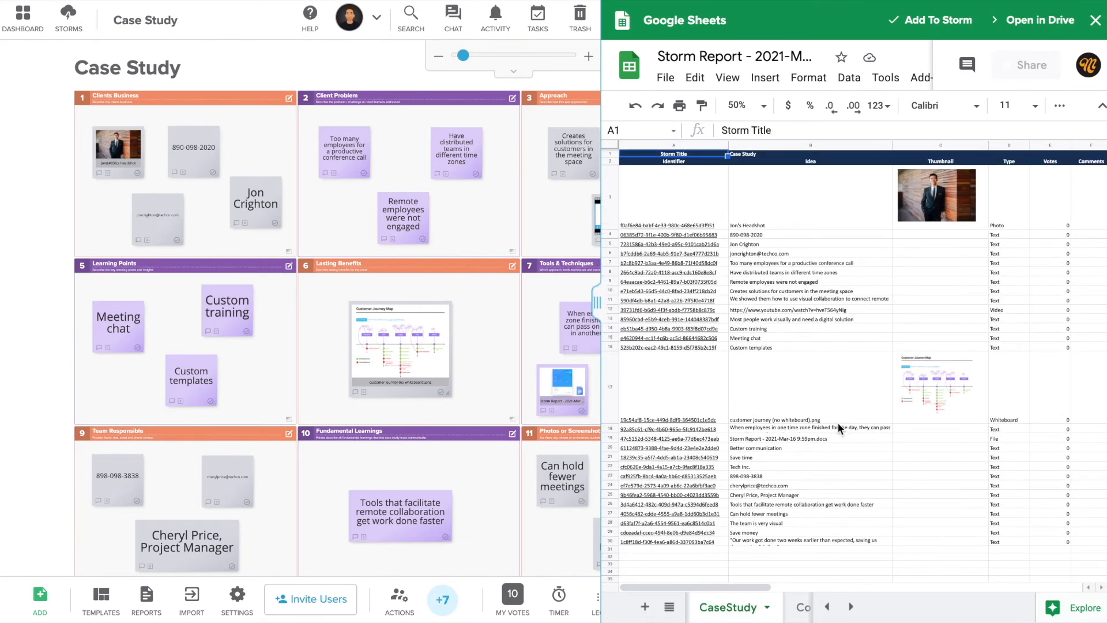
pyautogui.hscroll(5, 911, 381)
pyautogui.hscroll(5, 911, 382)
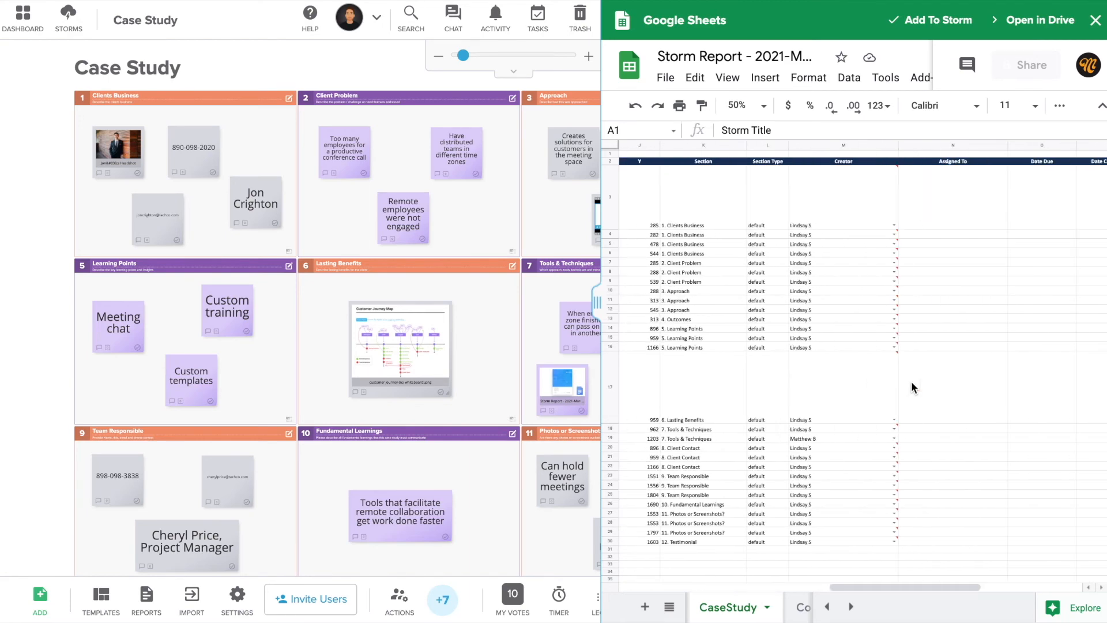
pyautogui.hscroll(-10, 911, 382)
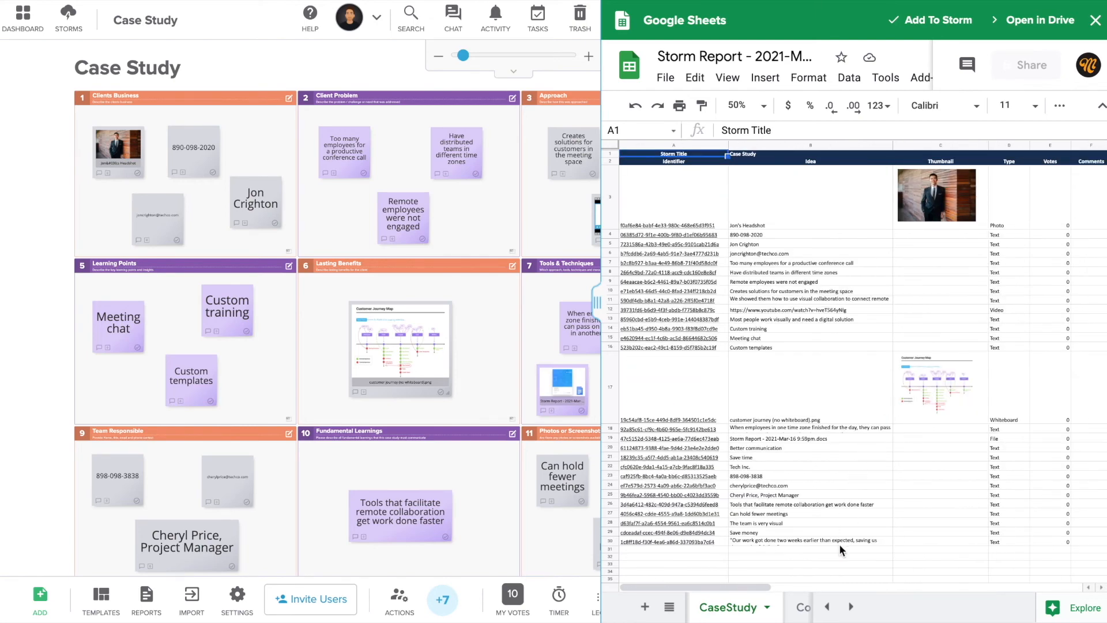
# - Review the Comments, Chat, Connectors, Tasks and Votes sheets of the report in turn
pyautogui.click(800, 609)
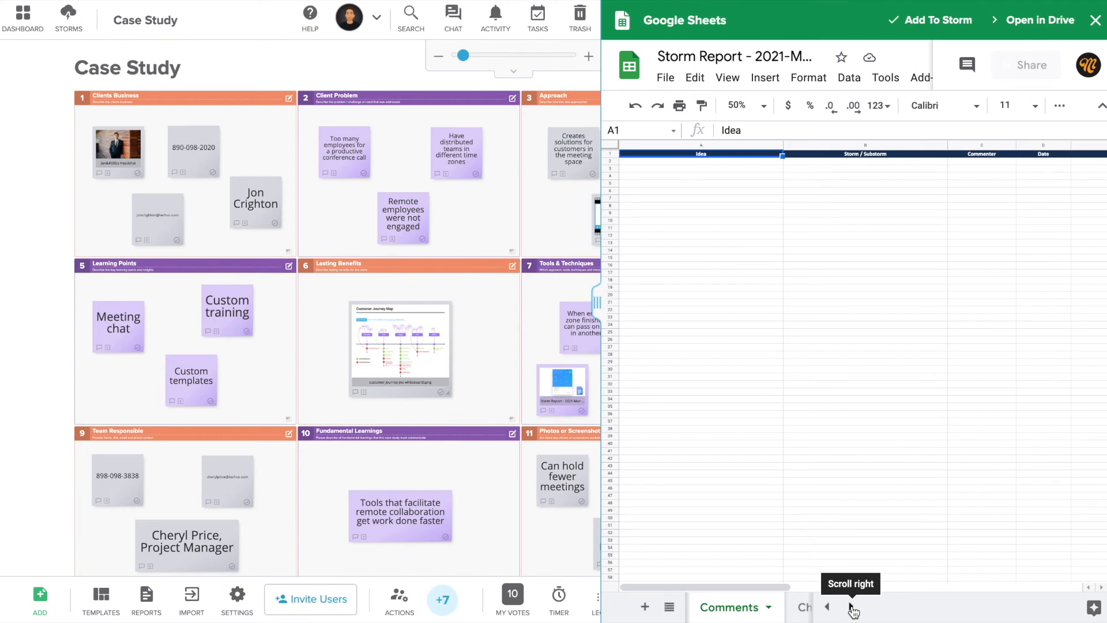
pyautogui.click(803, 609)
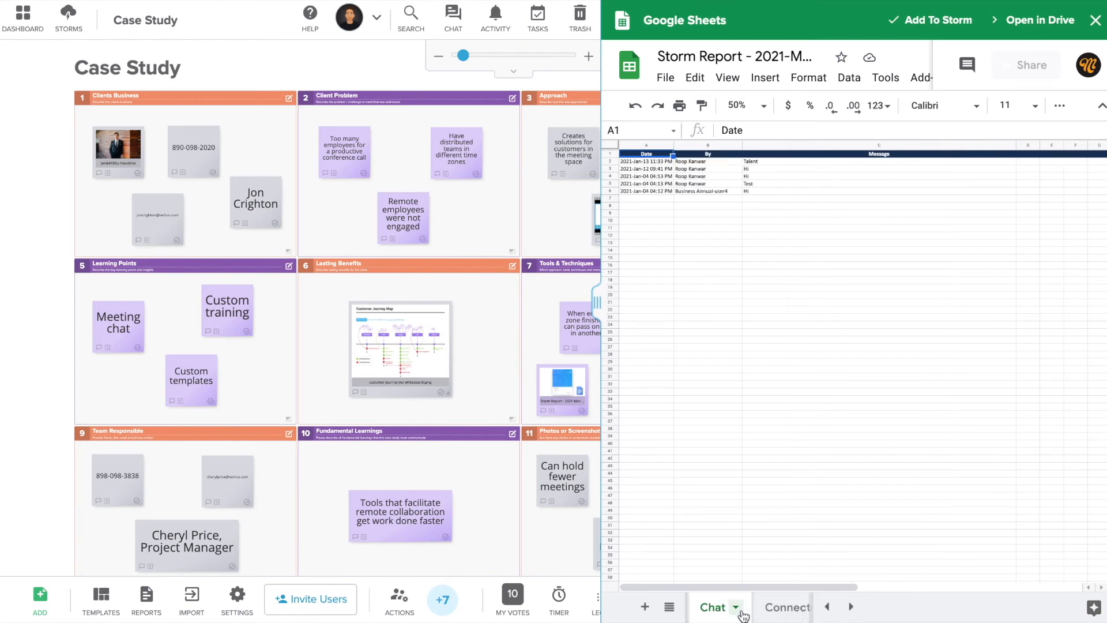
pyautogui.click(801, 611)
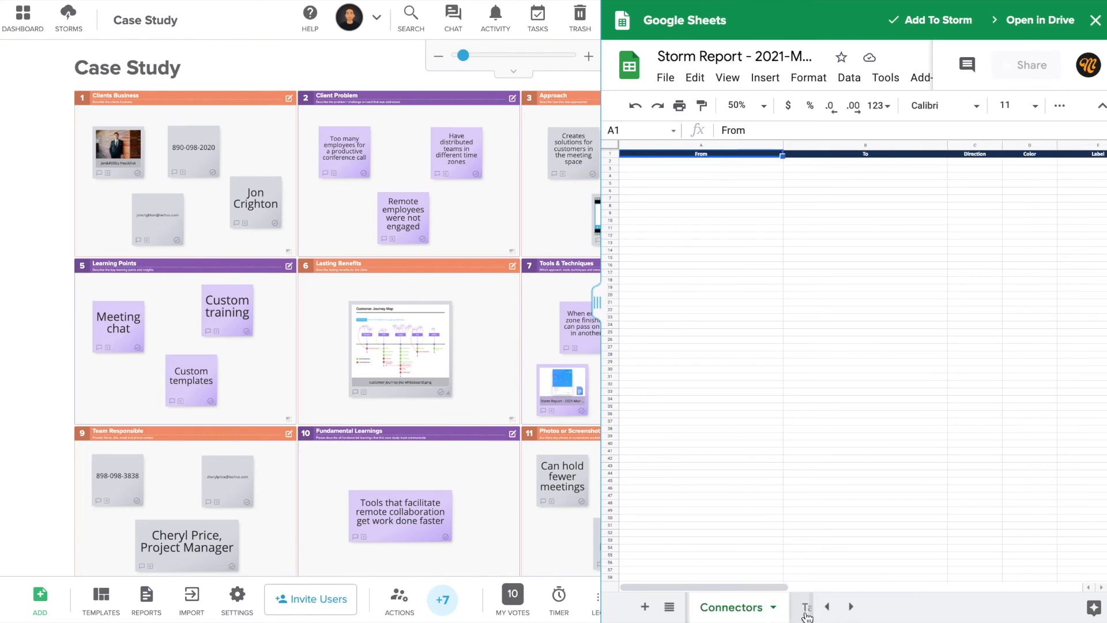
pyautogui.click(807, 614)
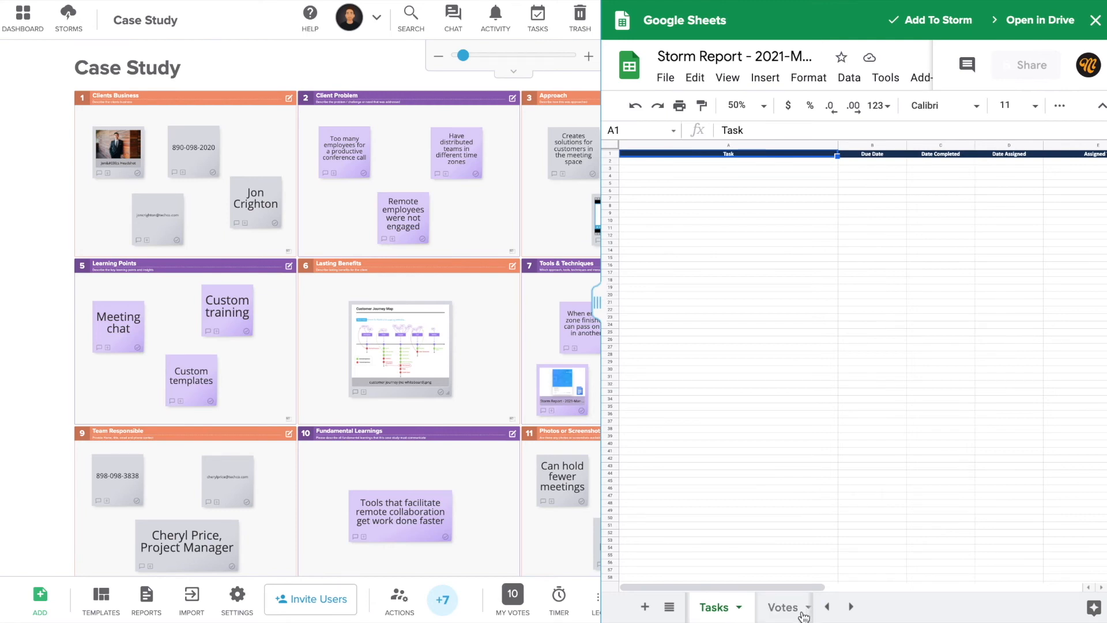
pyautogui.click(794, 612)
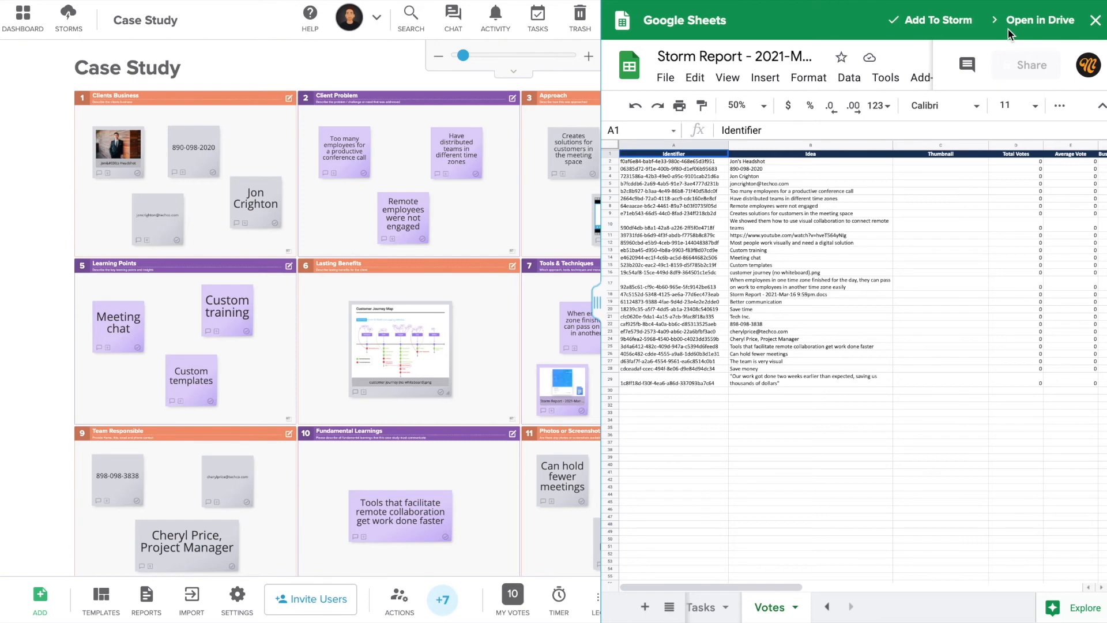
# - Add the Google Sheets report to the storm, place it in the Tools & Techniques section, and colour its sticky purple
pyautogui.click(930, 23)
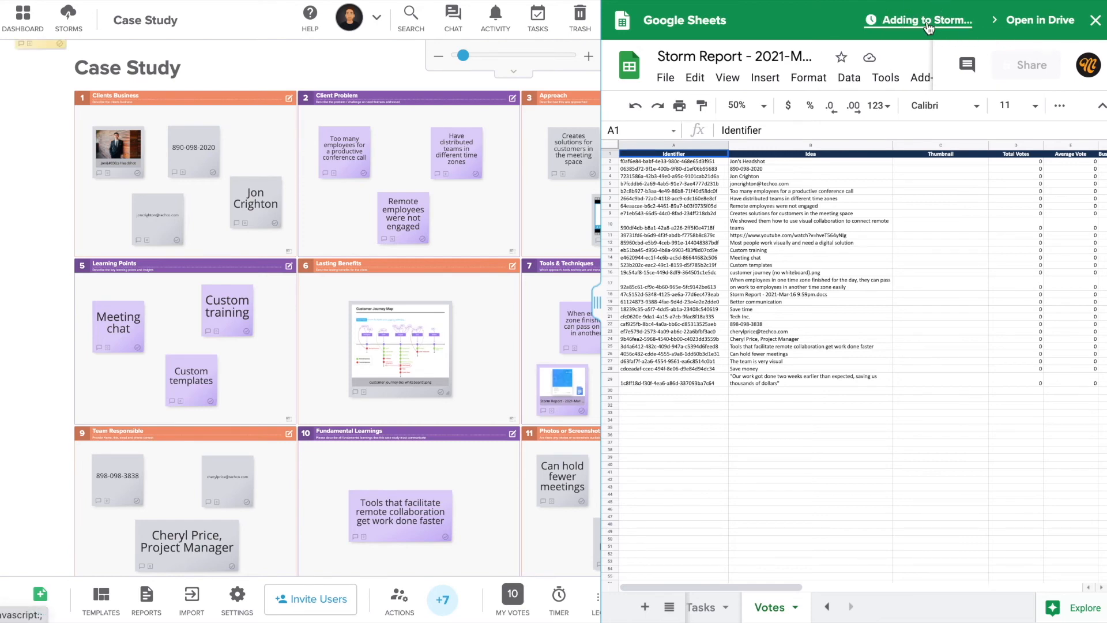
pyautogui.moveTo(338, 312); pyautogui.dragTo(611, 387)
pyautogui.rightClick(614, 382)
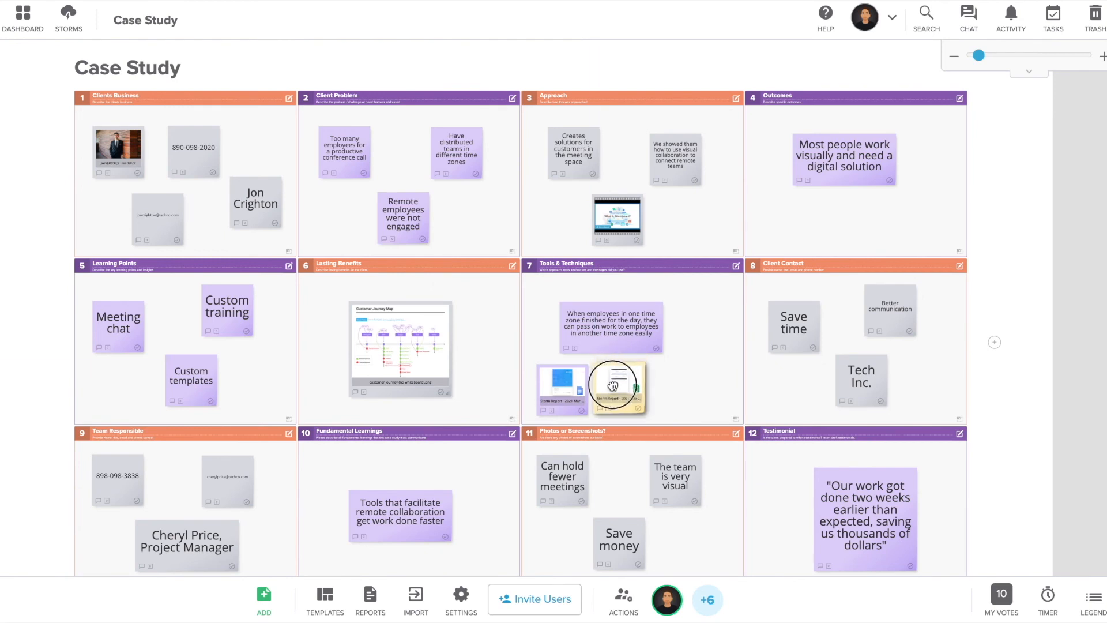
pyautogui.click(794, 550)
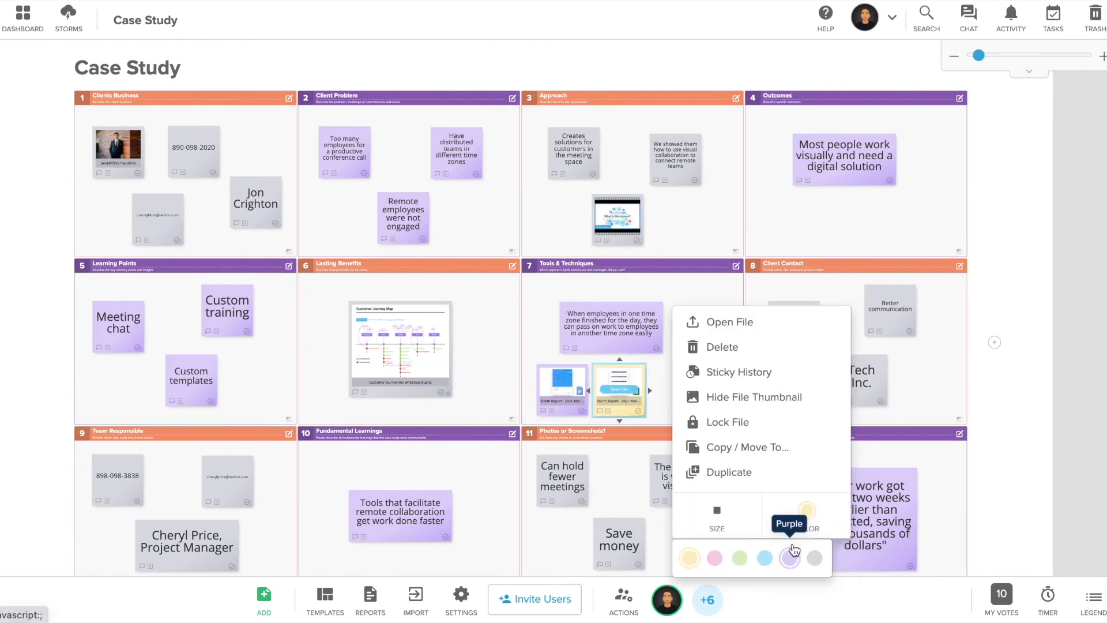
pyautogui.click(790, 557)
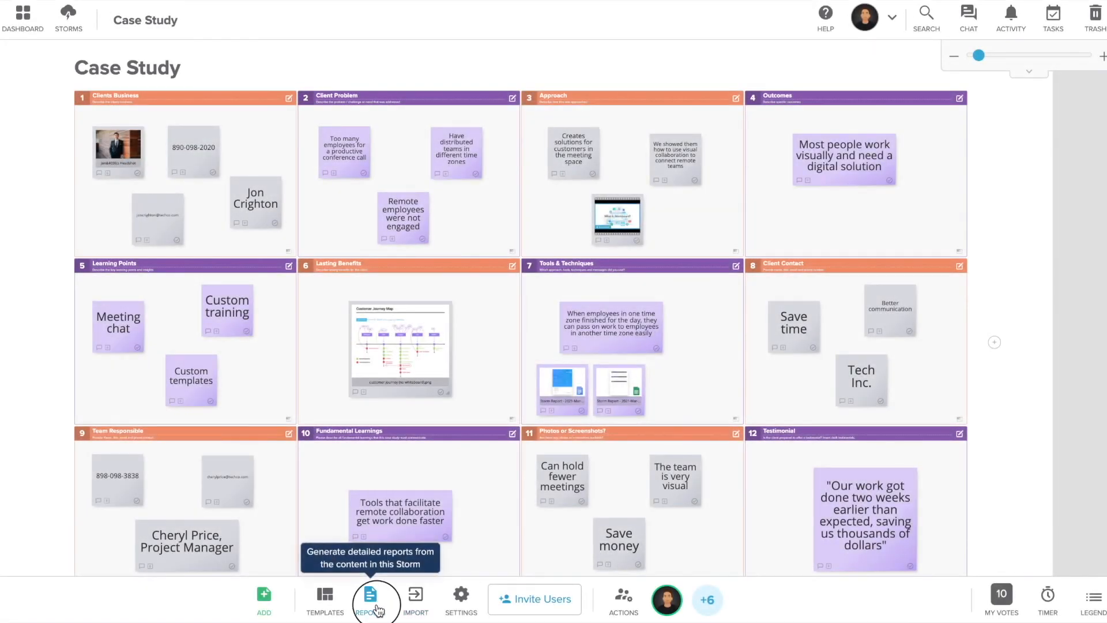
# - Run the Google Slides report for the Case Study storm
pyautogui.click(372, 600)
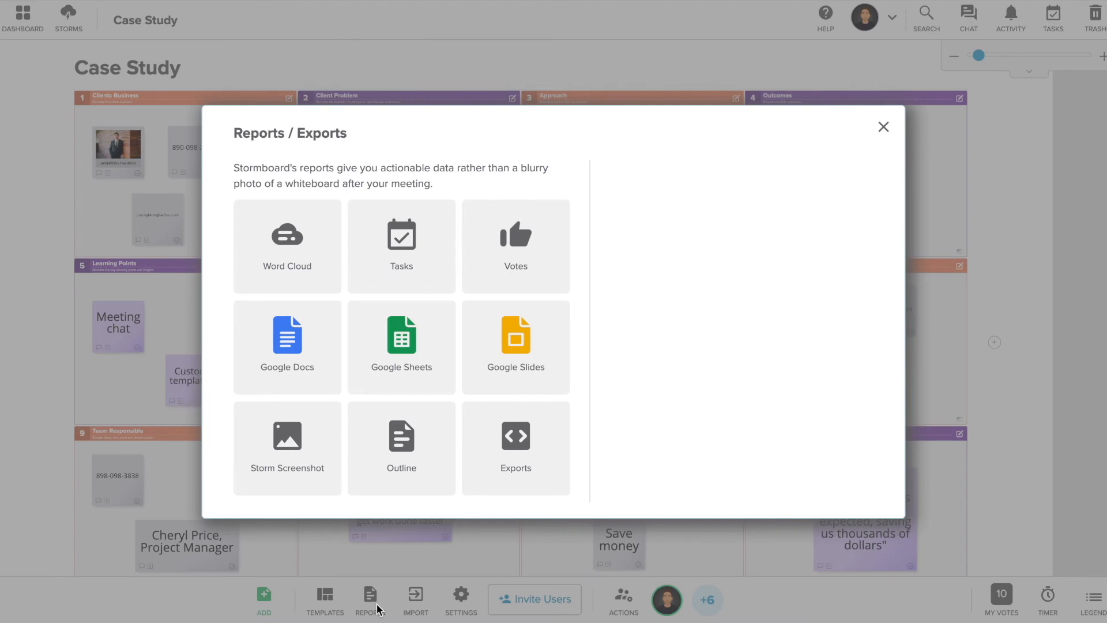
pyautogui.click(518, 344)
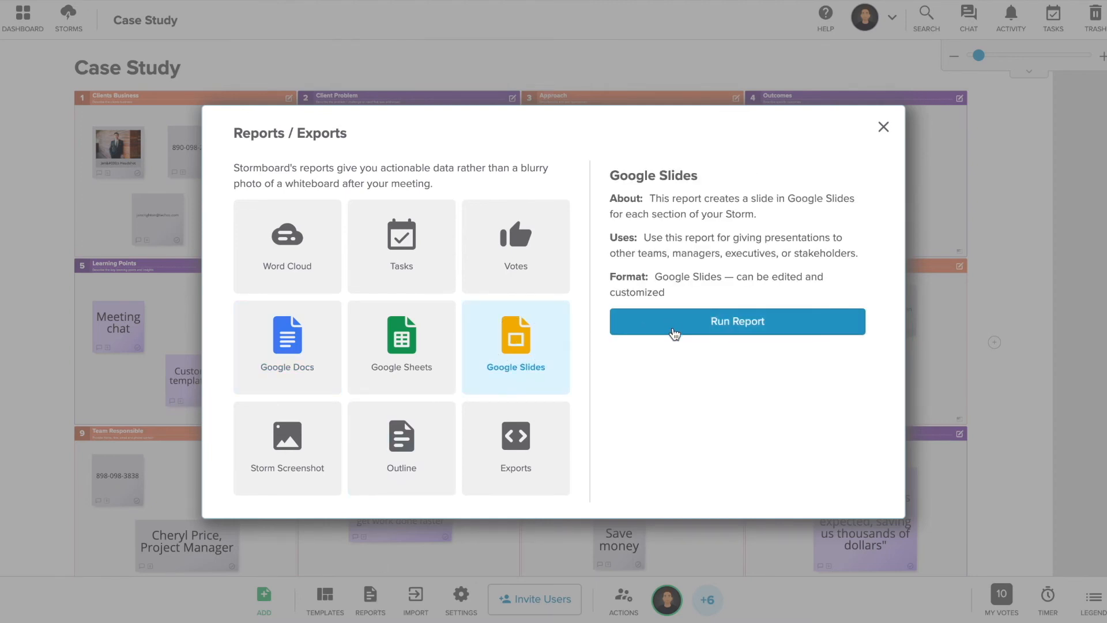
pyautogui.click(719, 322)
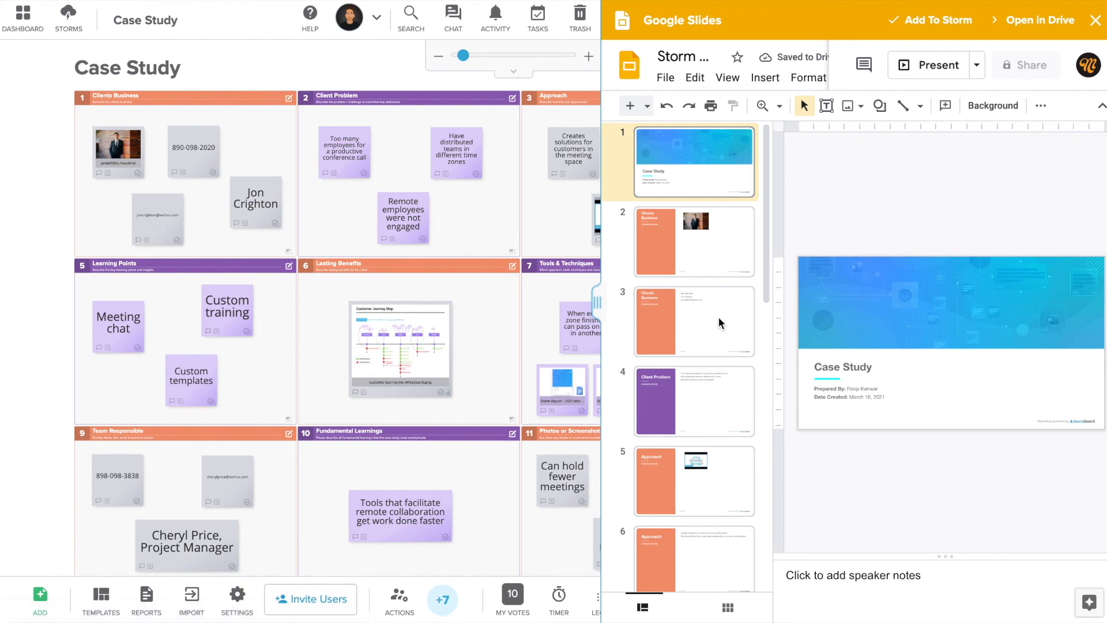
# - Examine the two Clients Business slides of the Google Slides report
pyautogui.click(716, 261)
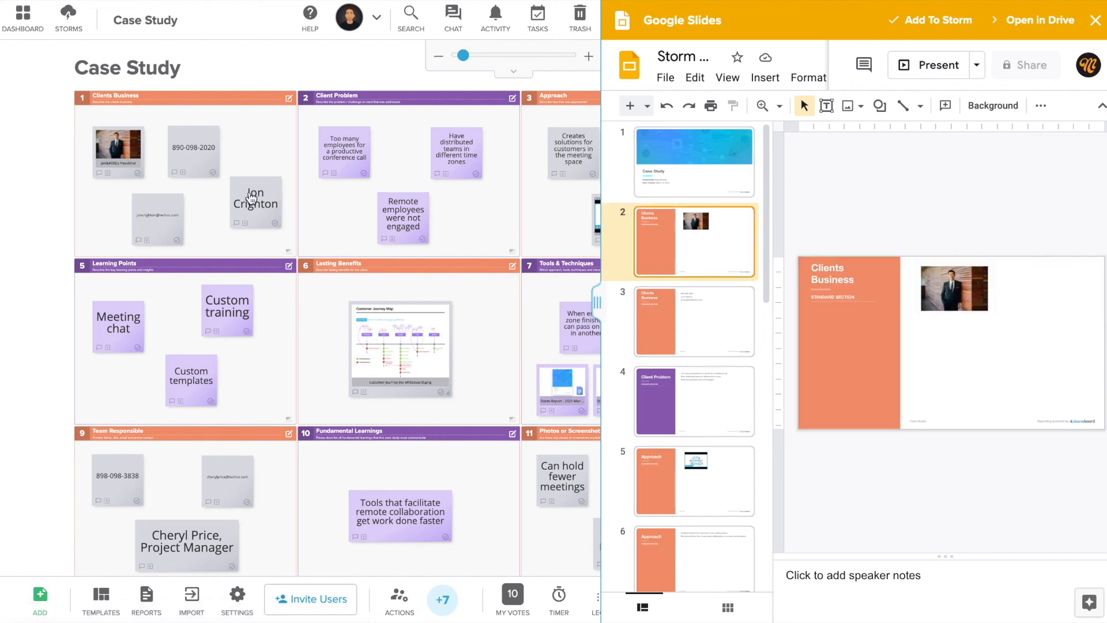
pyautogui.click(695, 322)
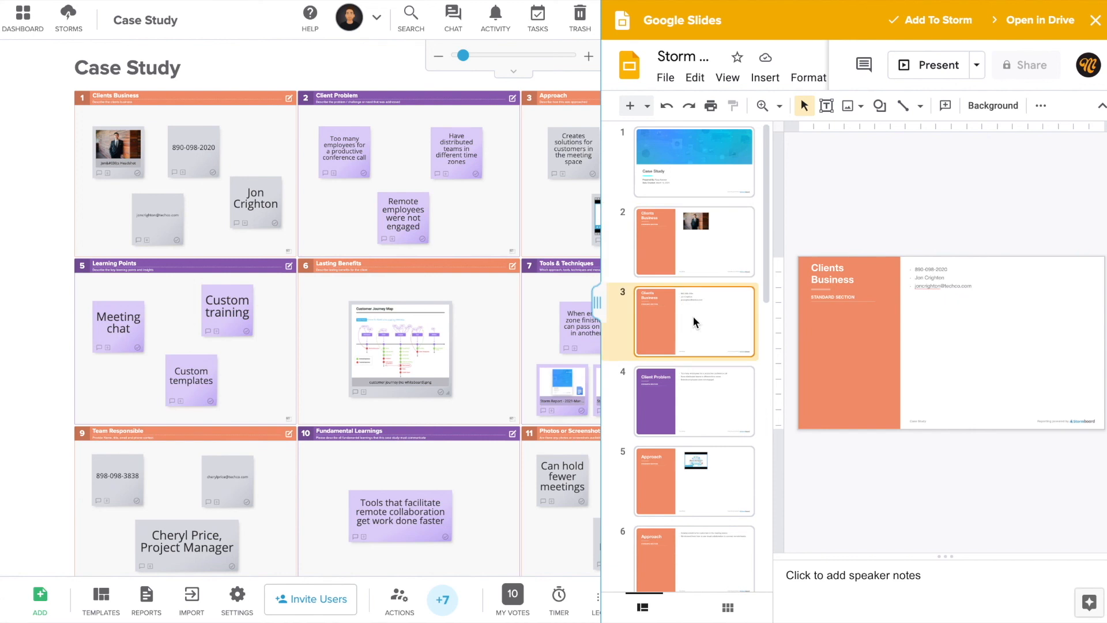